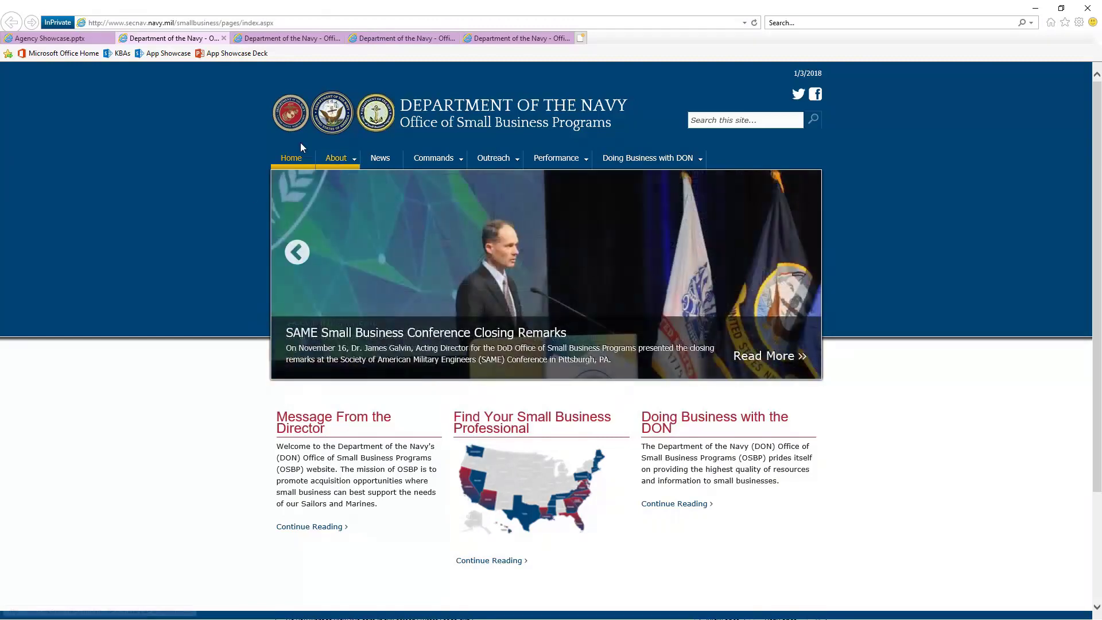
Review the Department of the Navy slide, open the Upcoming Events page and show its events as a calendar.
{"action": "left_click", "coordinate": [53, 38]}
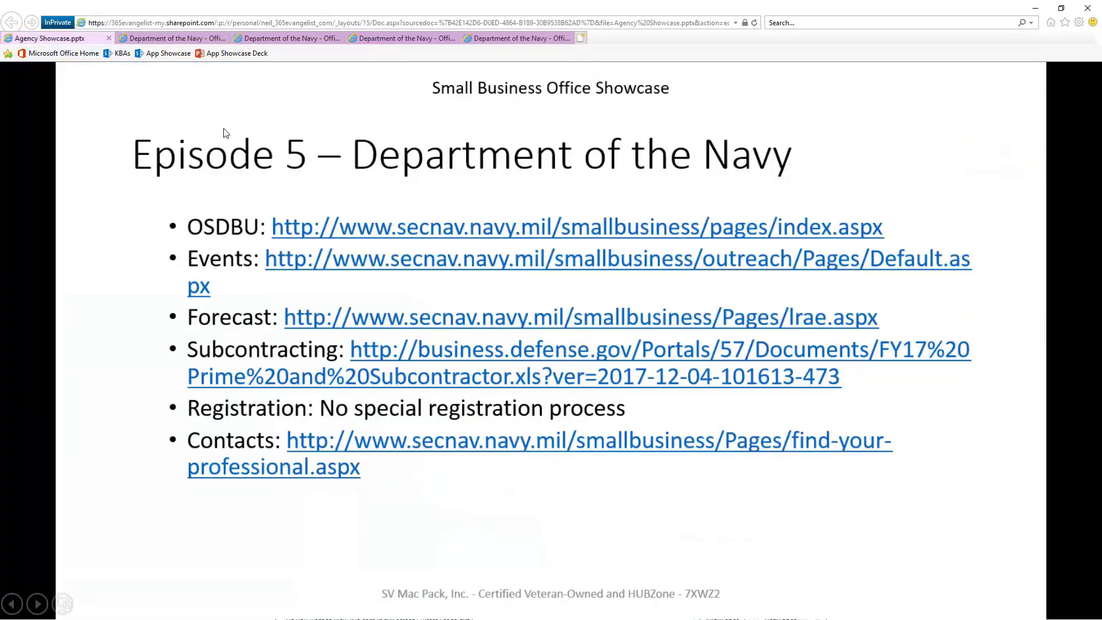
{"action": "left_click", "coordinate": [281, 39]}
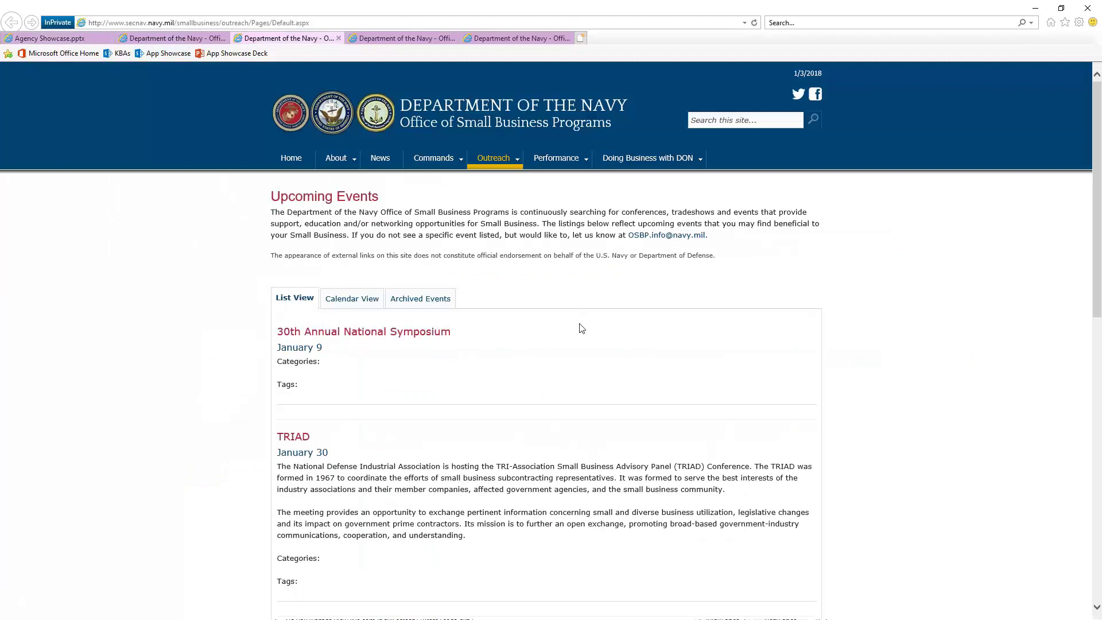
{"action": "left_click", "coordinate": [354, 302]}
{"action": "scroll", "coordinate": [863, 375], "scroll_direction": "down", "scroll_amount": 5}
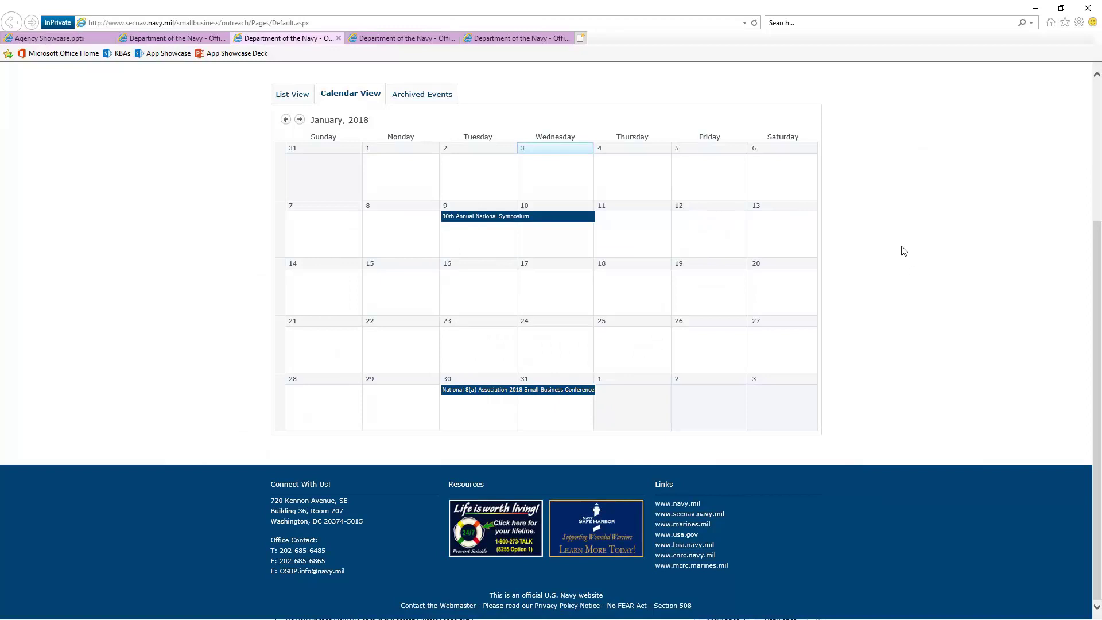
Page the events calendar forward month by month from January to June 2018.
{"action": "left_click", "coordinate": [300, 120]}
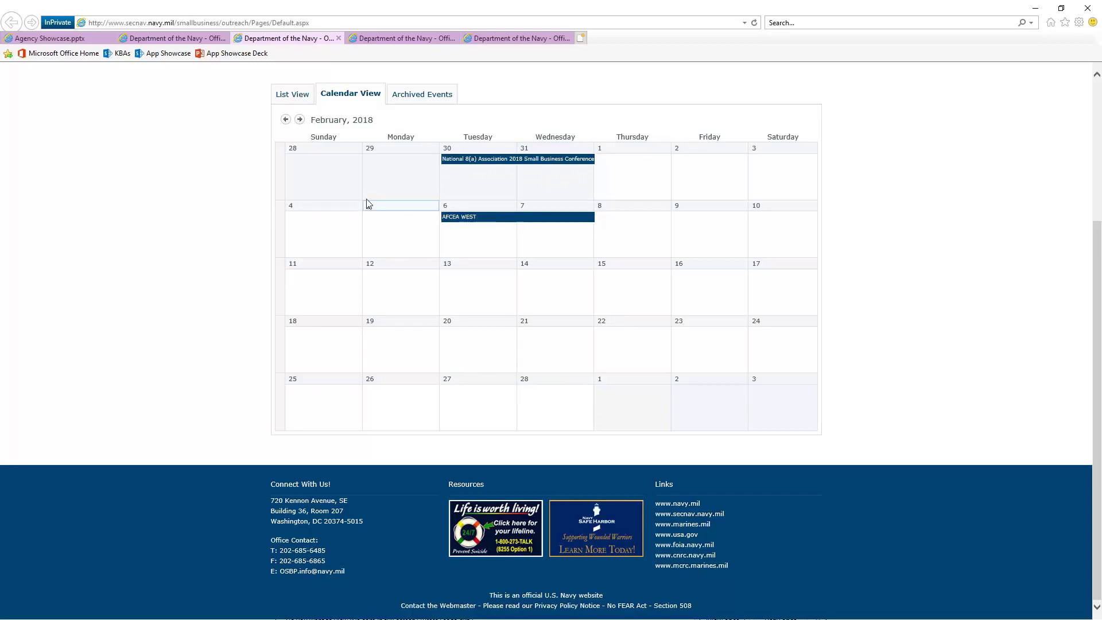
{"action": "left_click", "coordinate": [300, 120]}
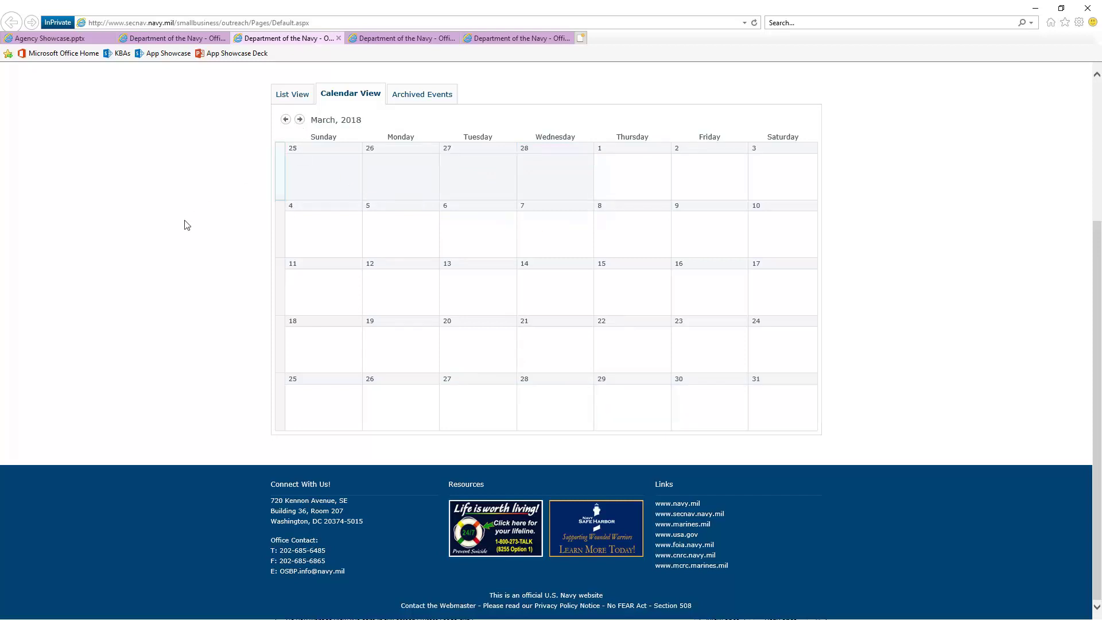
{"action": "left_click", "coordinate": [299, 121]}
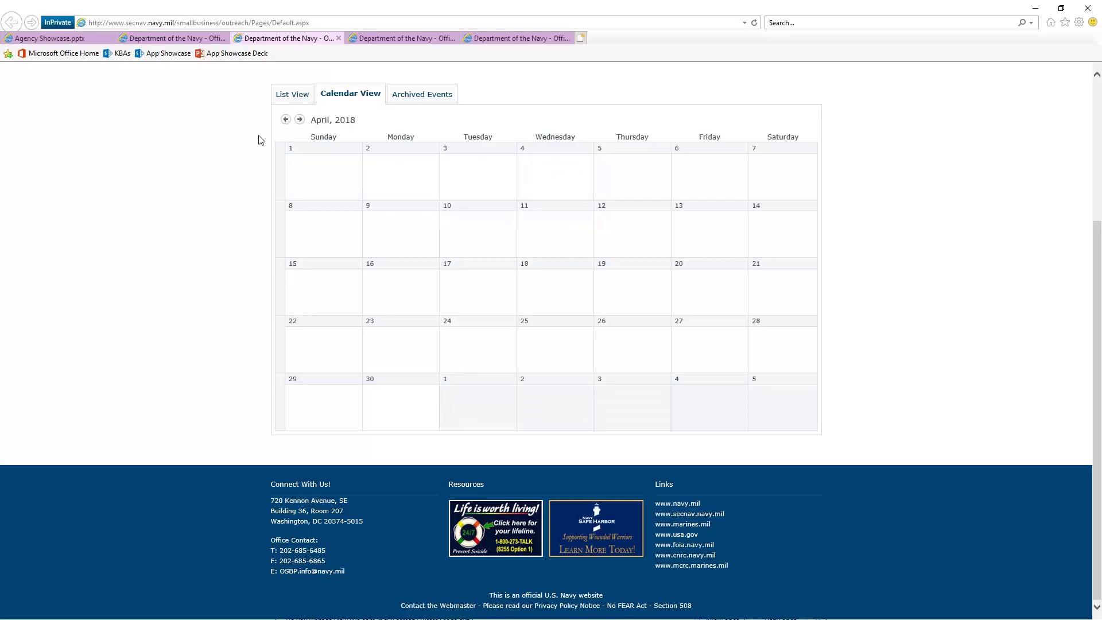
{"action": "left_click", "coordinate": [299, 120]}
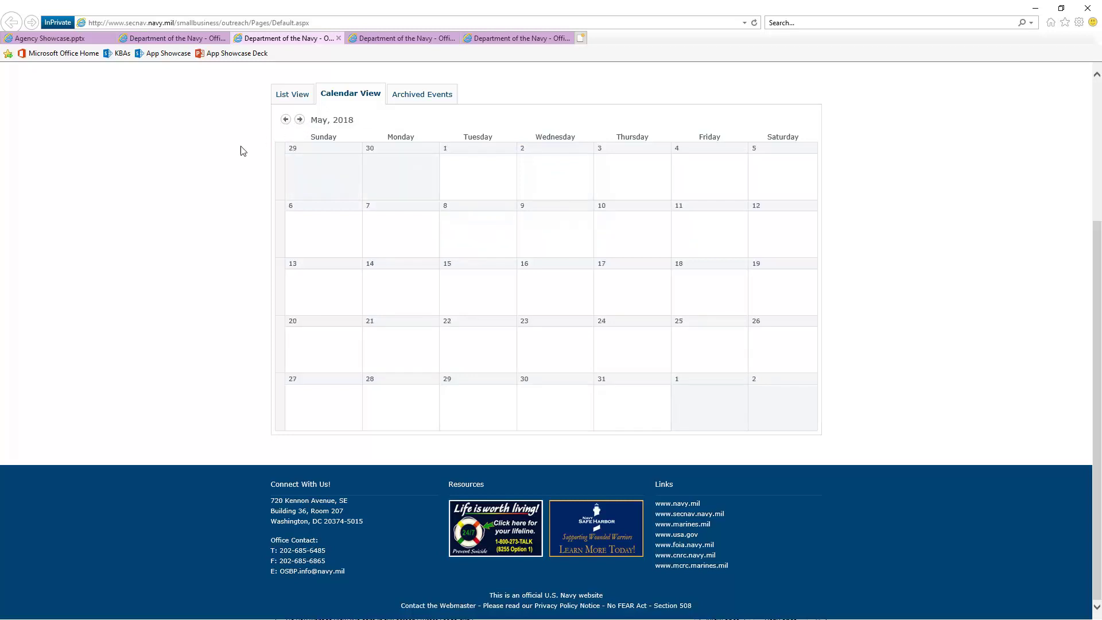
{"action": "left_click", "coordinate": [299, 119]}
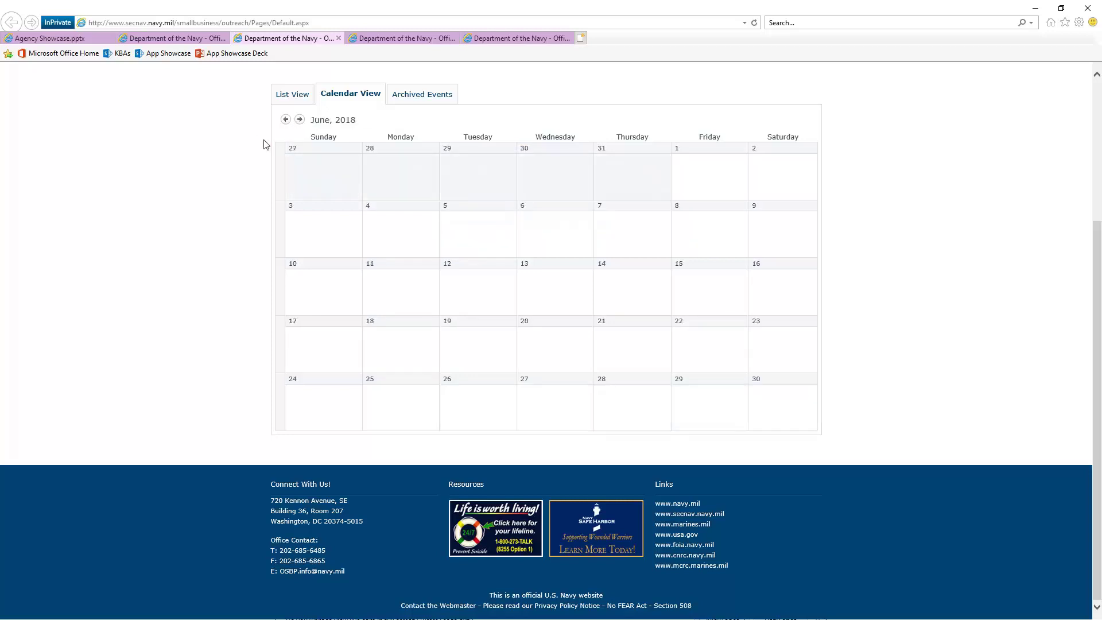
Return the events calendar to January 2018.
{"action": "left_click", "coordinate": [285, 120]}
{"action": "left_click", "coordinate": [286, 121]}
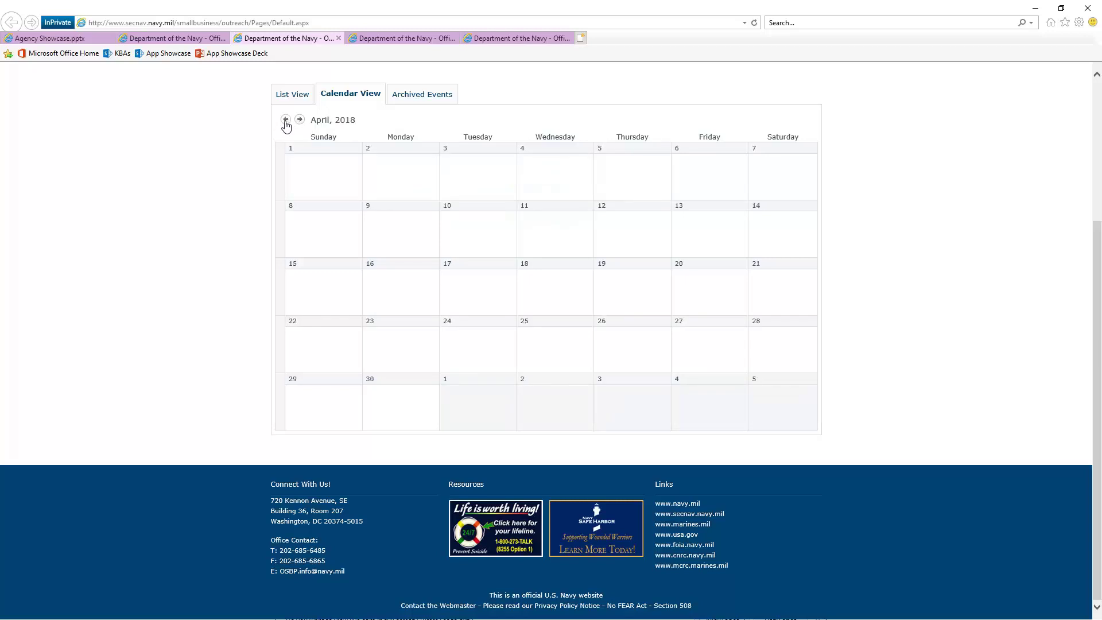
{"action": "left_click", "coordinate": [285, 120]}
{"action": "left_click", "coordinate": [286, 121]}
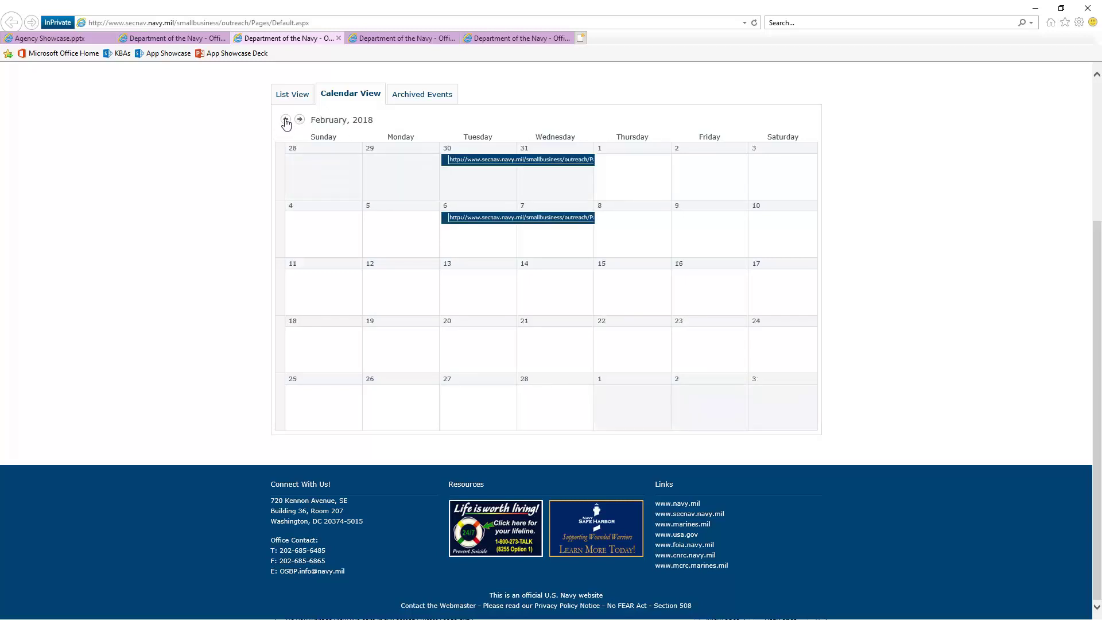
{"action": "left_click", "coordinate": [285, 121]}
{"action": "scroll", "coordinate": [154, 183], "scroll_direction": "up", "scroll_amount": 4}
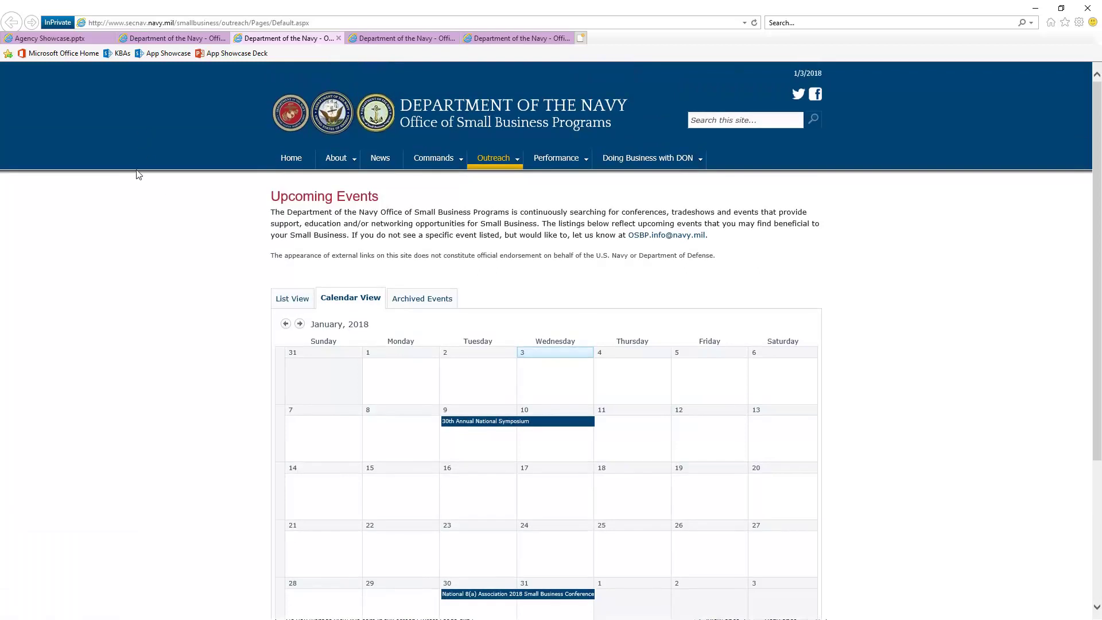
Revisit the showcase slide and browse the command listings on the Long Range Acquisition Forecasts (LRAF) page.
{"action": "left_click", "coordinate": [54, 40]}
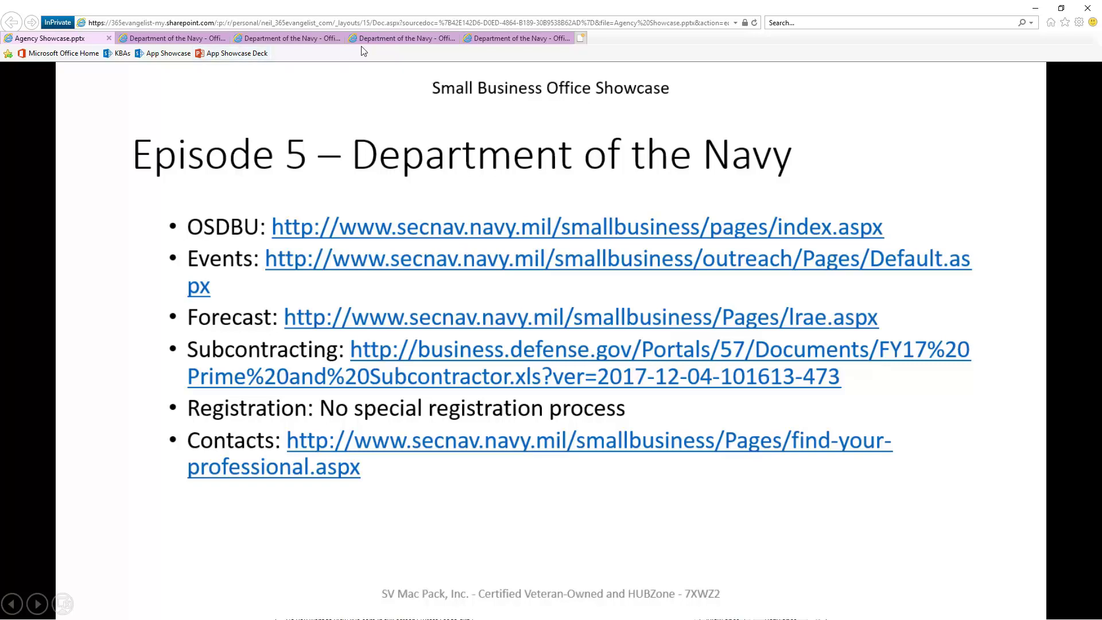
{"action": "left_click", "coordinate": [399, 40]}
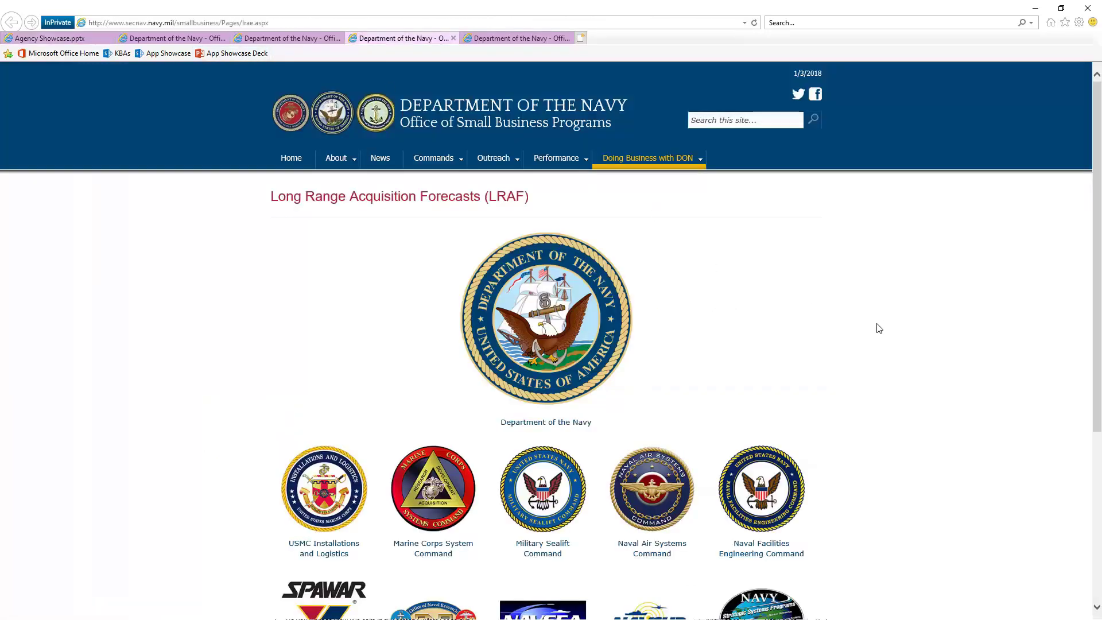
{"action": "scroll", "coordinate": [896, 314], "scroll_direction": "down", "scroll_amount": 5}
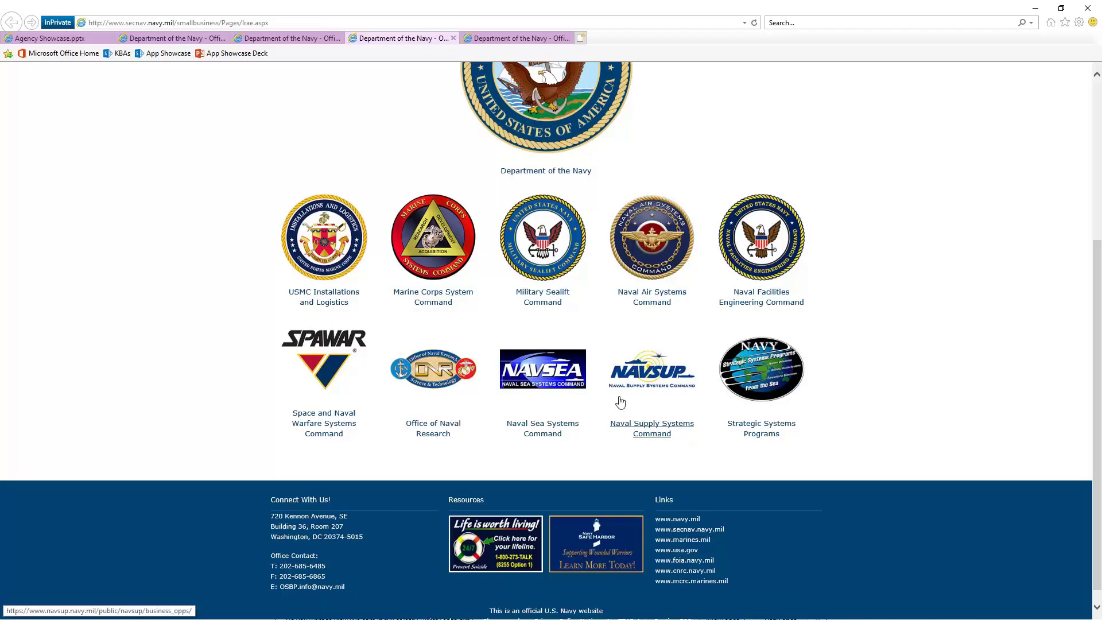
{"action": "scroll", "coordinate": [885, 283], "scroll_direction": "up", "scroll_amount": 1}
{"action": "scroll", "coordinate": [885, 284], "scroll_direction": "up", "scroll_amount": 2}
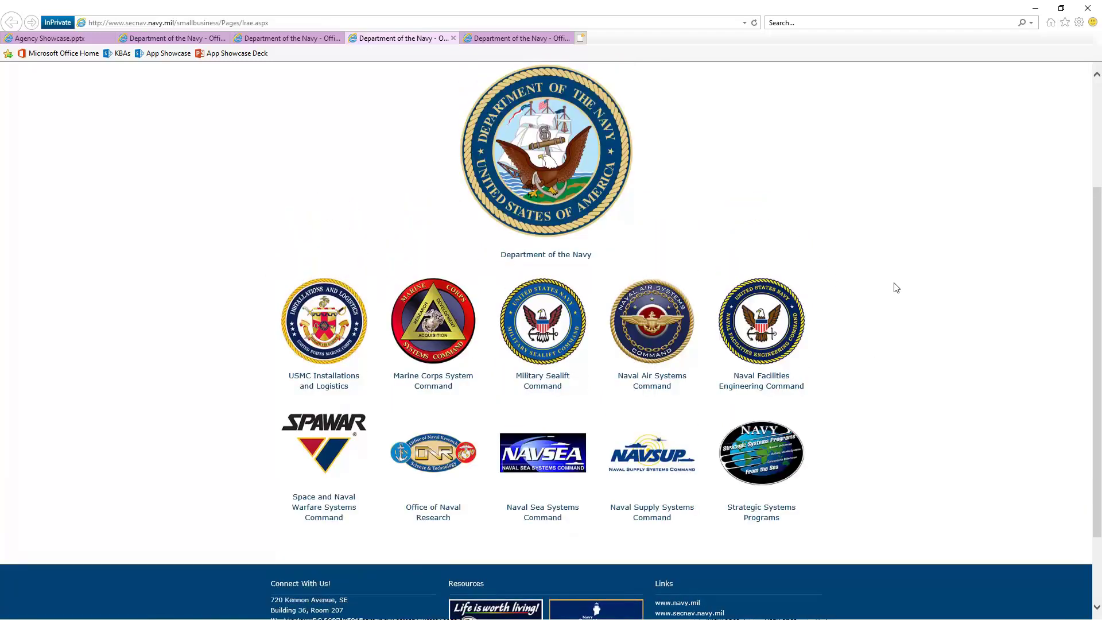
Open the Department of the Navy forecast DON Consol LRAF 2016.xlsx in Excel and enable editing.
{"action": "left_click", "coordinate": [574, 255]}
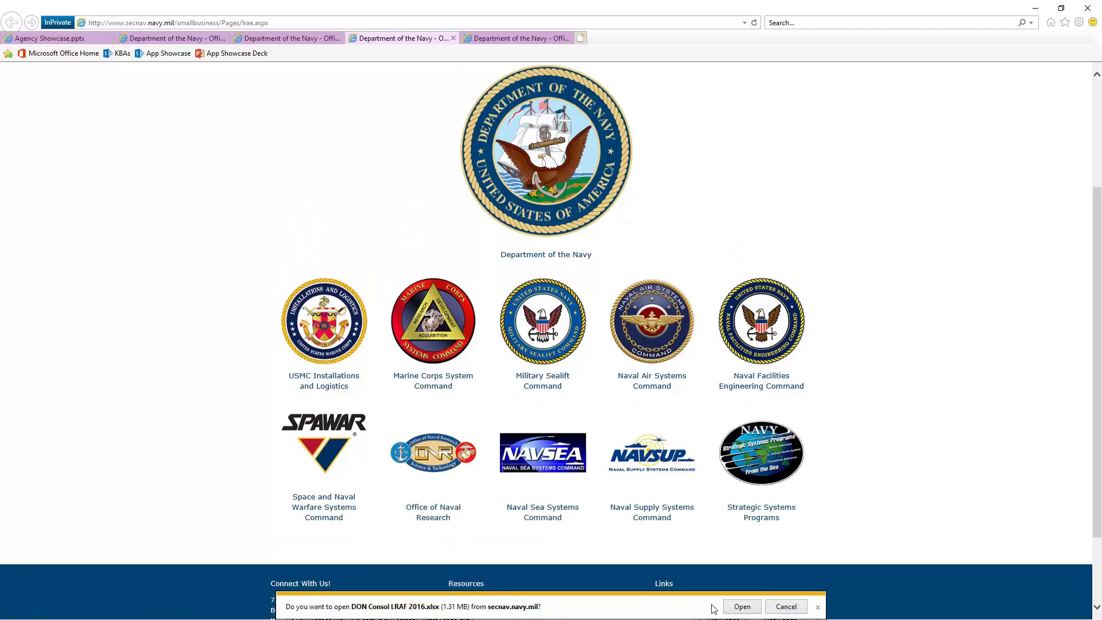
{"action": "left_click", "coordinate": [743, 606]}
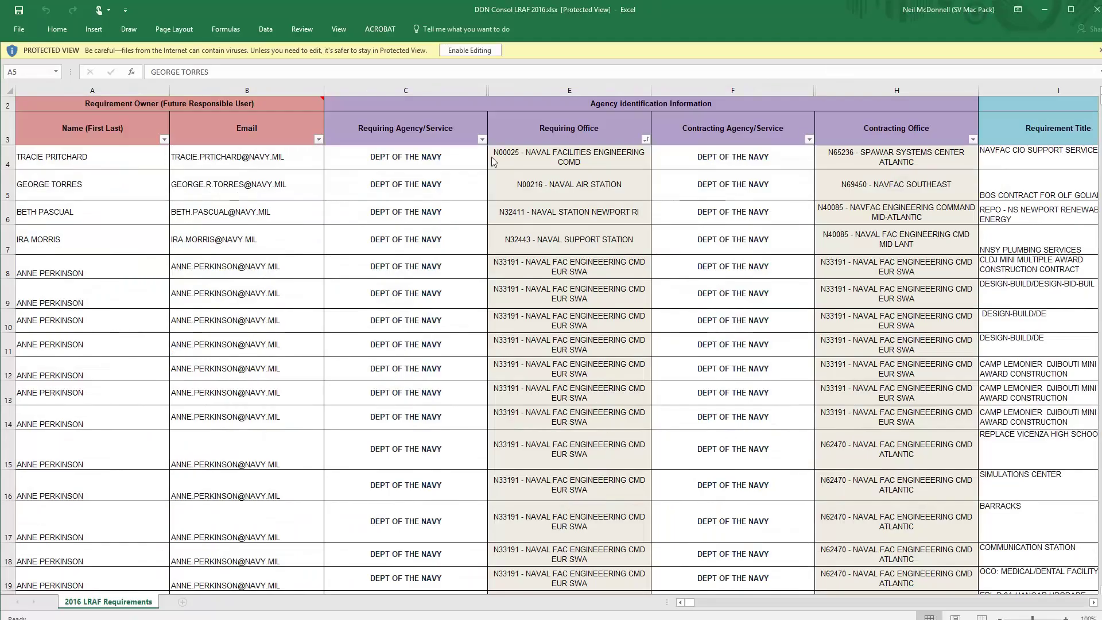
{"action": "left_click", "coordinate": [470, 49]}
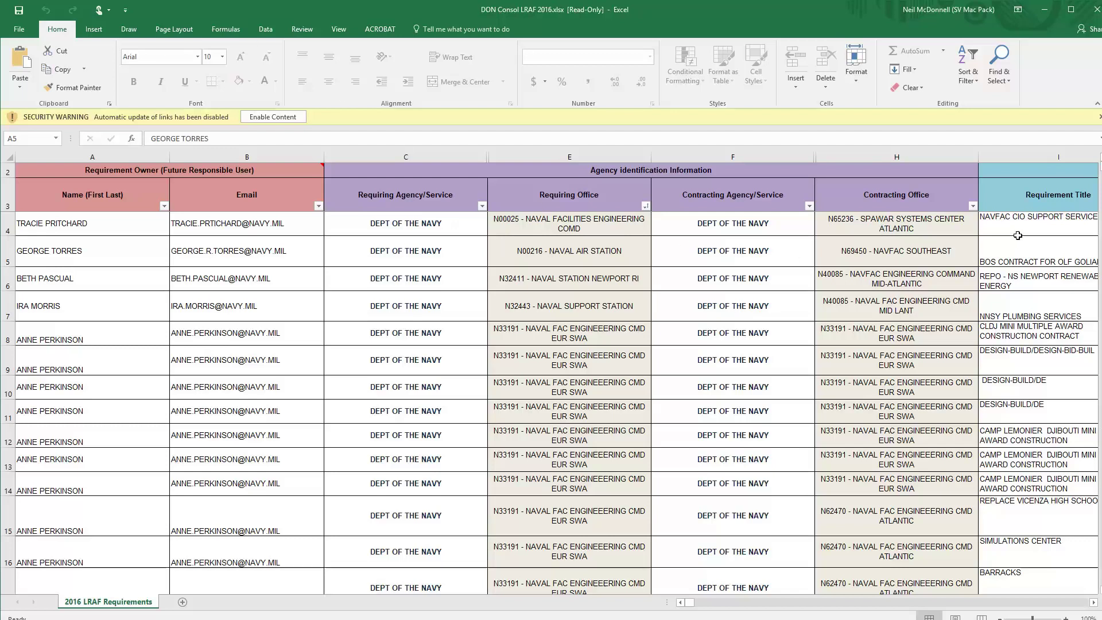
Zoom the forecast worksheet out to 50% and magnify it back to 118% on the Requirement Description columns.
{"action": "left_click_drag", "start_coordinate": [702, 603], "coordinate": [675, 606]}
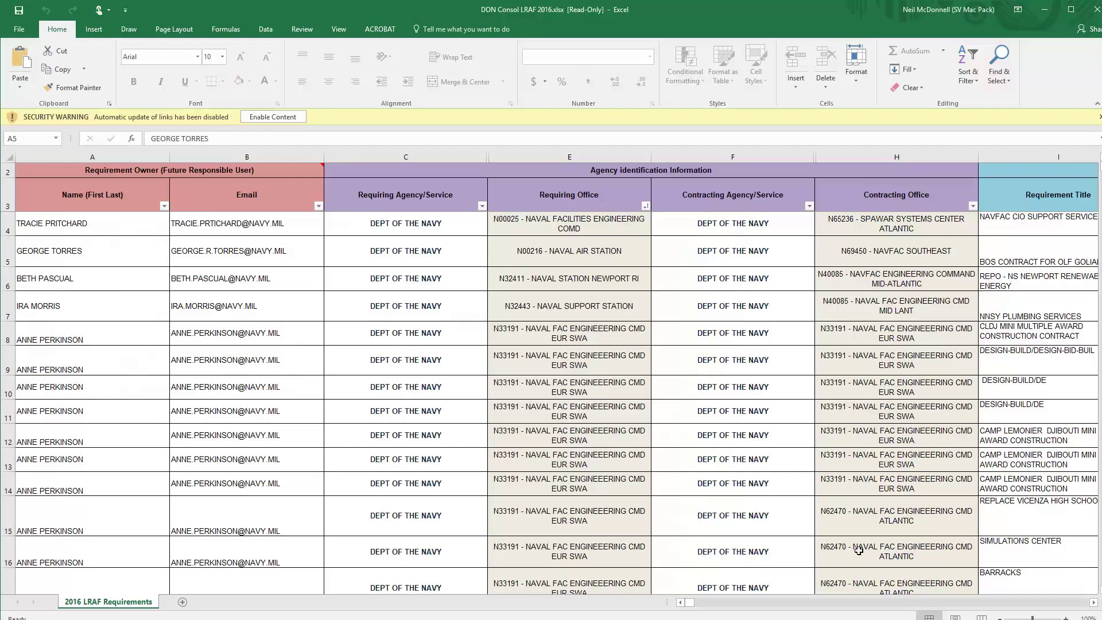
{"action": "left_click", "coordinate": [352, 27]}
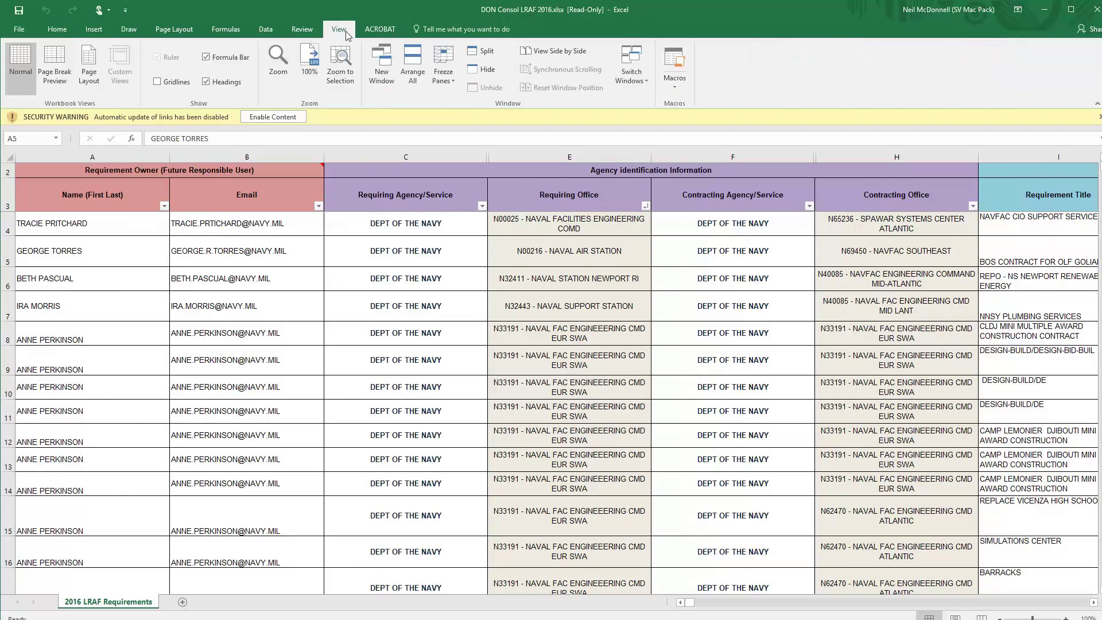
{"action": "left_click", "coordinate": [278, 63]}
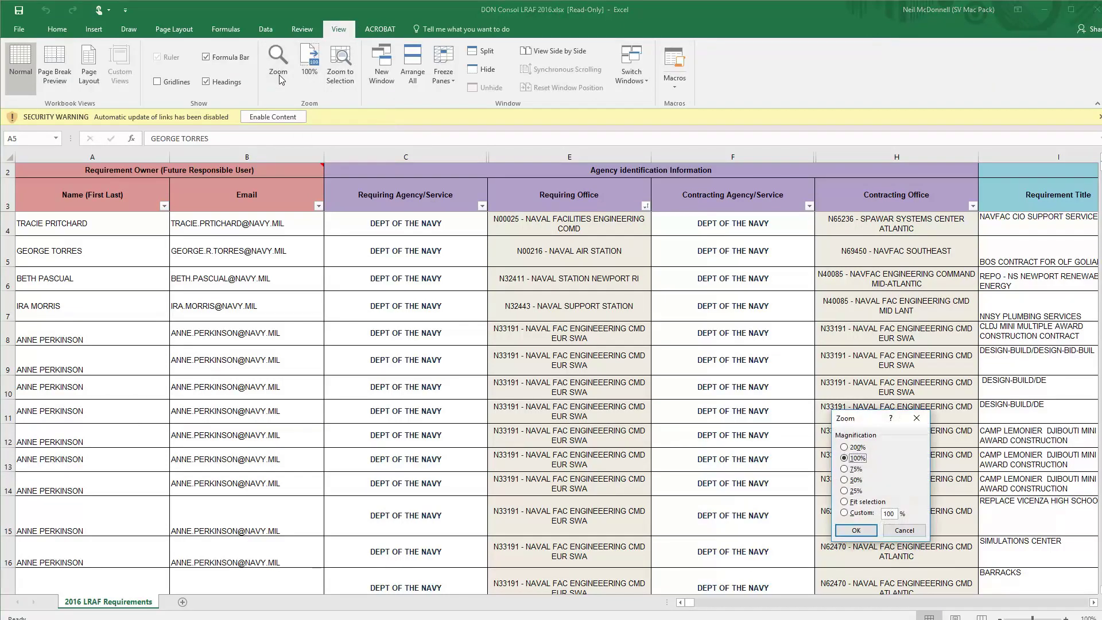
{"action": "left_click", "coordinate": [844, 480]}
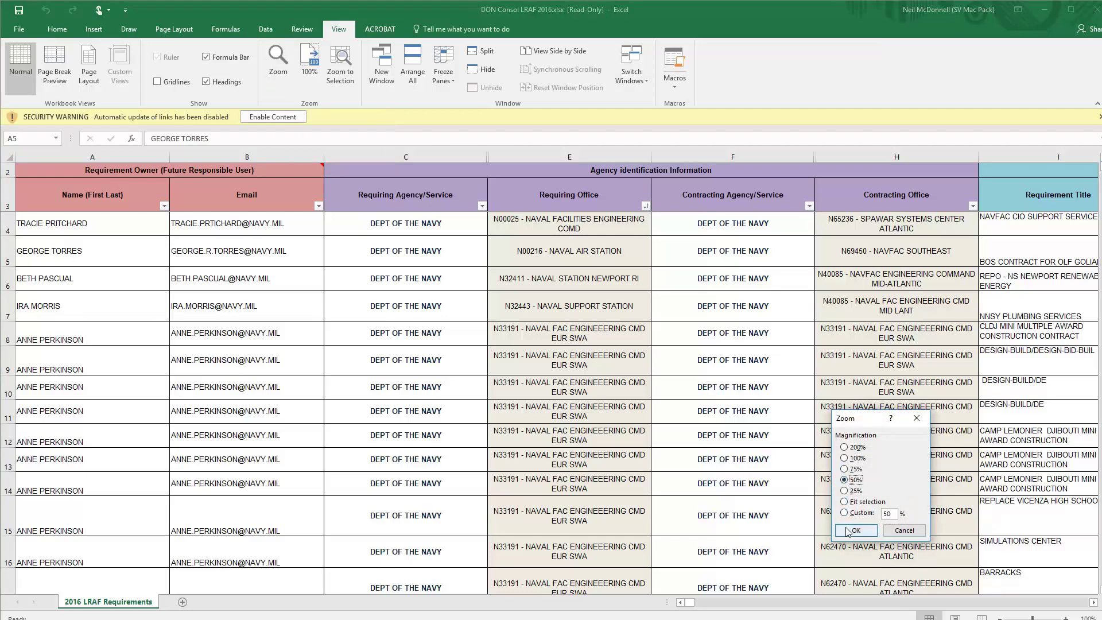
{"action": "left_click", "coordinate": [856, 530]}
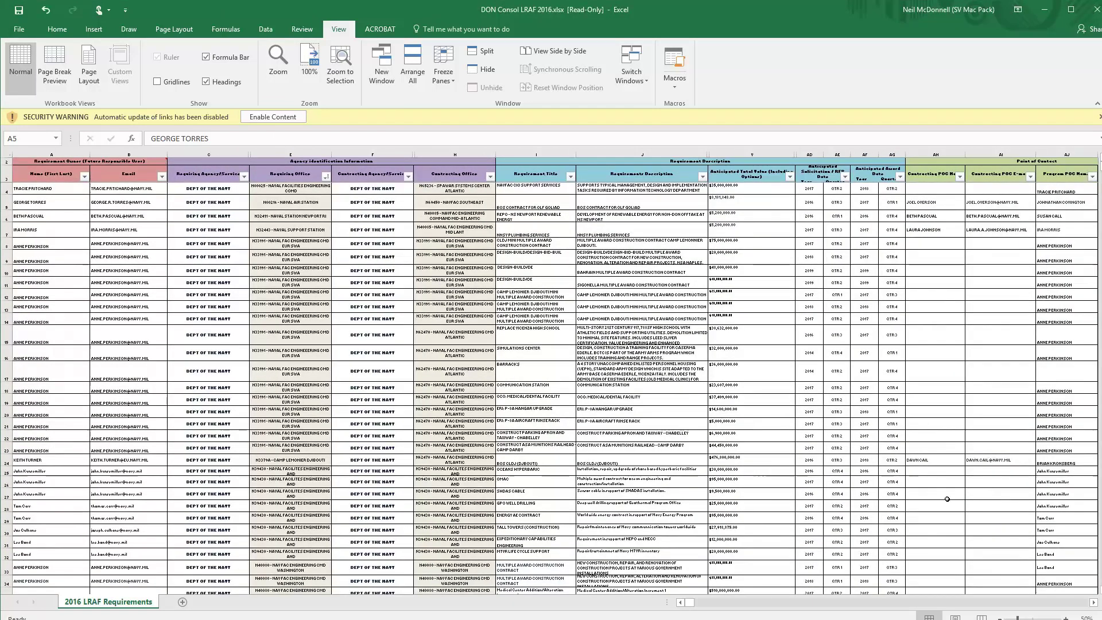
{"action": "scroll", "coordinate": [947, 499], "scroll_direction": "up", "scroll_amount": 5}
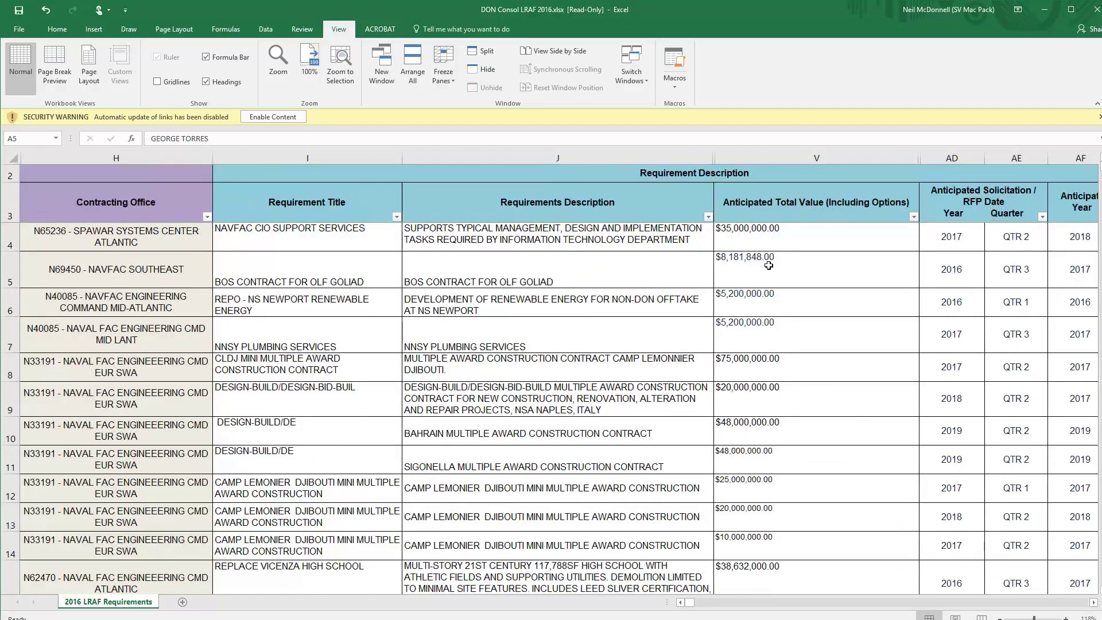
{"action": "left_click", "coordinate": [914, 218]}
{"action": "left_click", "coordinate": [872, 332]}
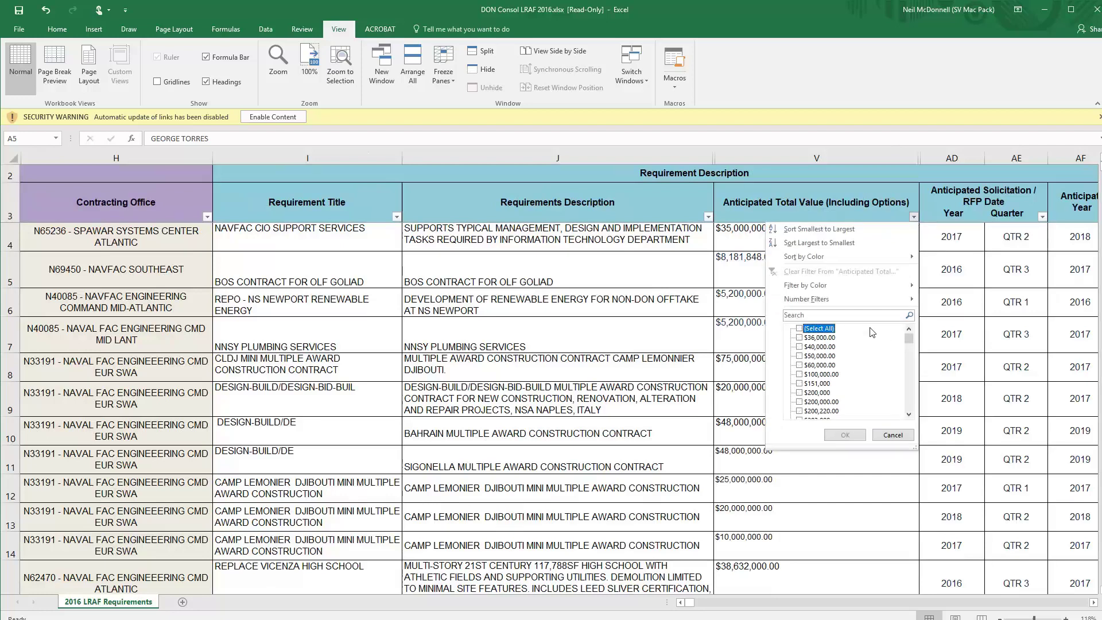
{"action": "left_click_drag", "start_coordinate": [910, 341], "coordinate": [906, 389]}
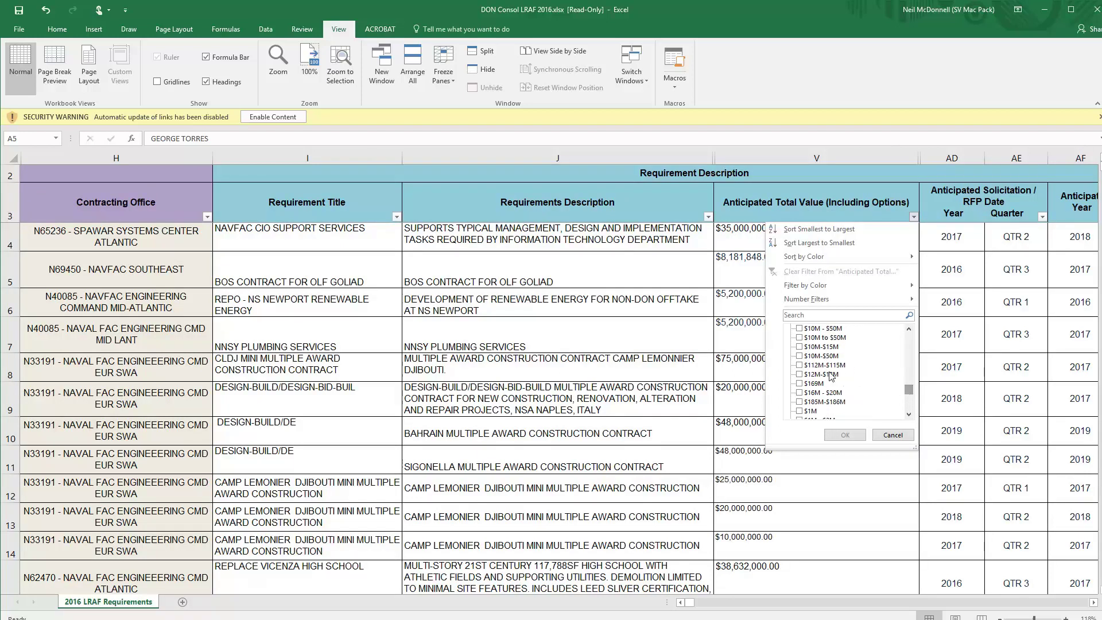
{"action": "left_click", "coordinate": [891, 435]}
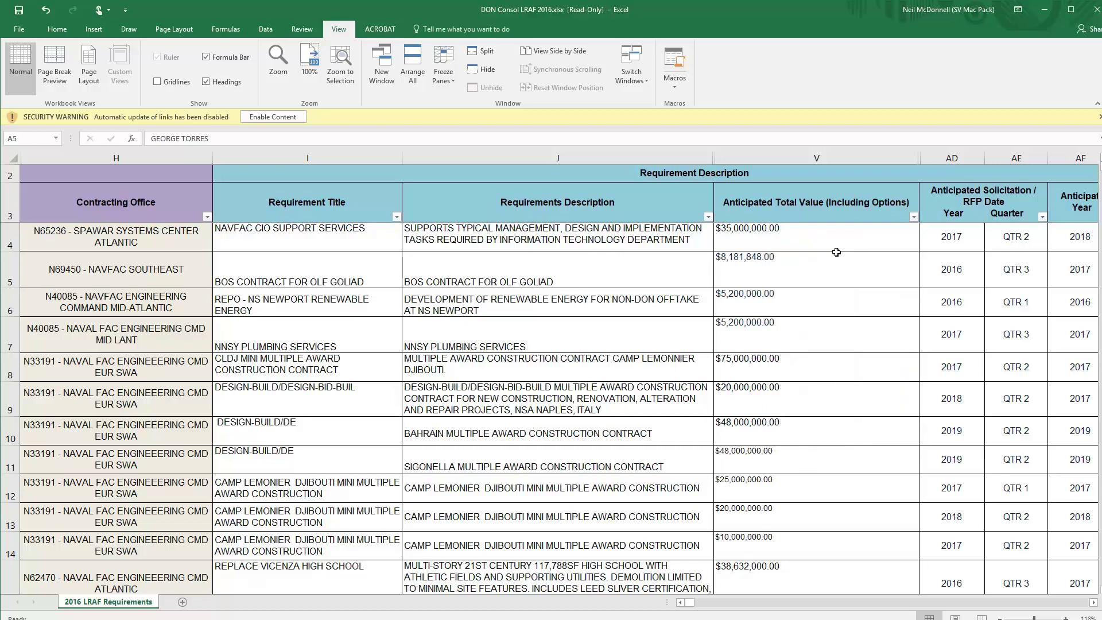
Filter the Anticipated Total Value (Including Options) column to exclude $40,000.00.
{"action": "left_click", "coordinate": [913, 216]}
{"action": "left_click", "coordinate": [821, 347]}
{"action": "left_click", "coordinate": [844, 435]}
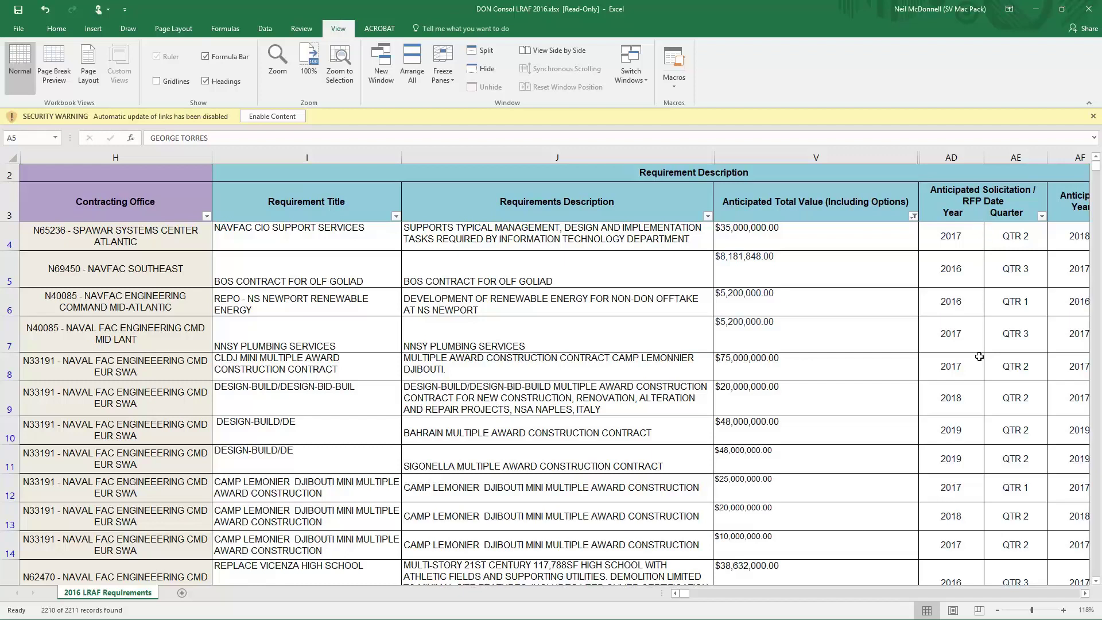
Filter the Anticipated Solicitation / RFP Date column to only the expandable 2019 and 2018 date groups.
{"action": "left_click", "coordinate": [1042, 217]}
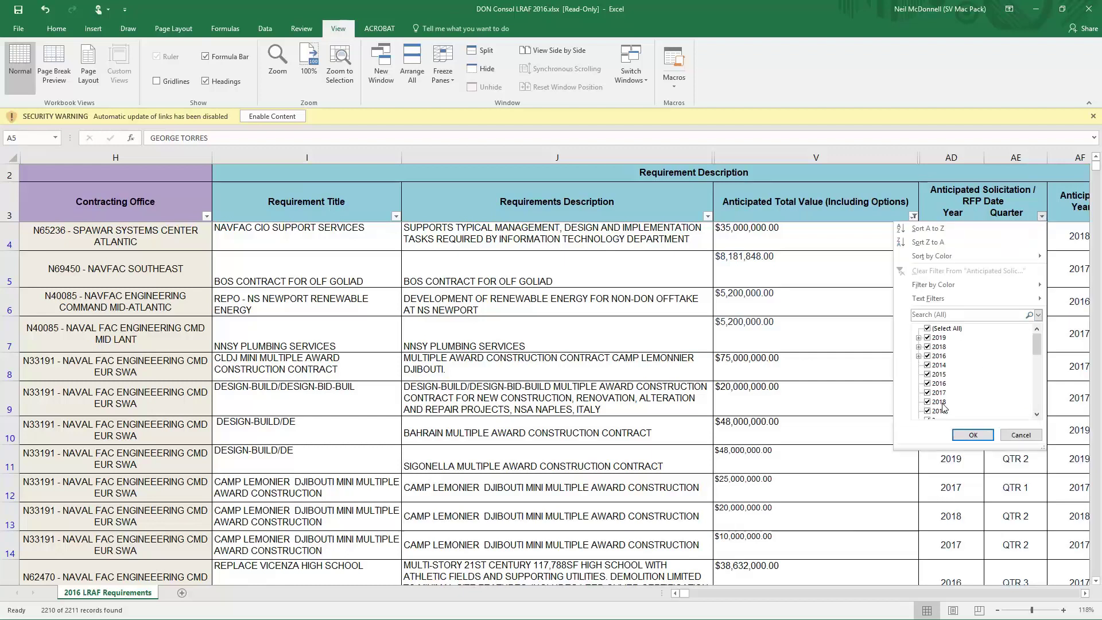
{"action": "left_click", "coordinate": [930, 329]}
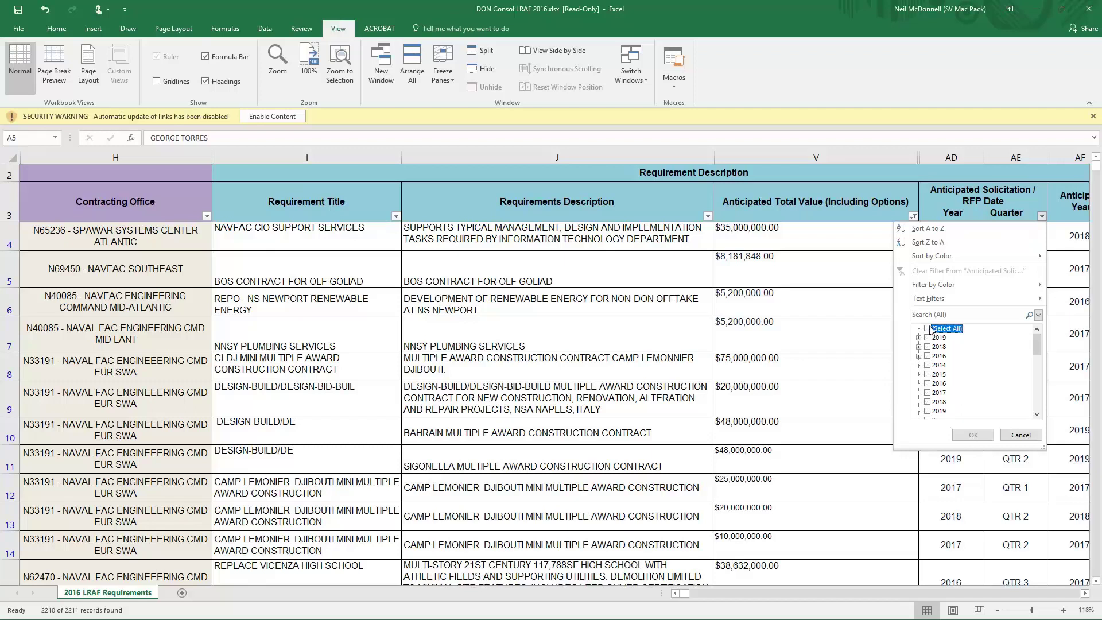
{"action": "left_click", "coordinate": [933, 338]}
{"action": "left_click", "coordinate": [934, 348]}
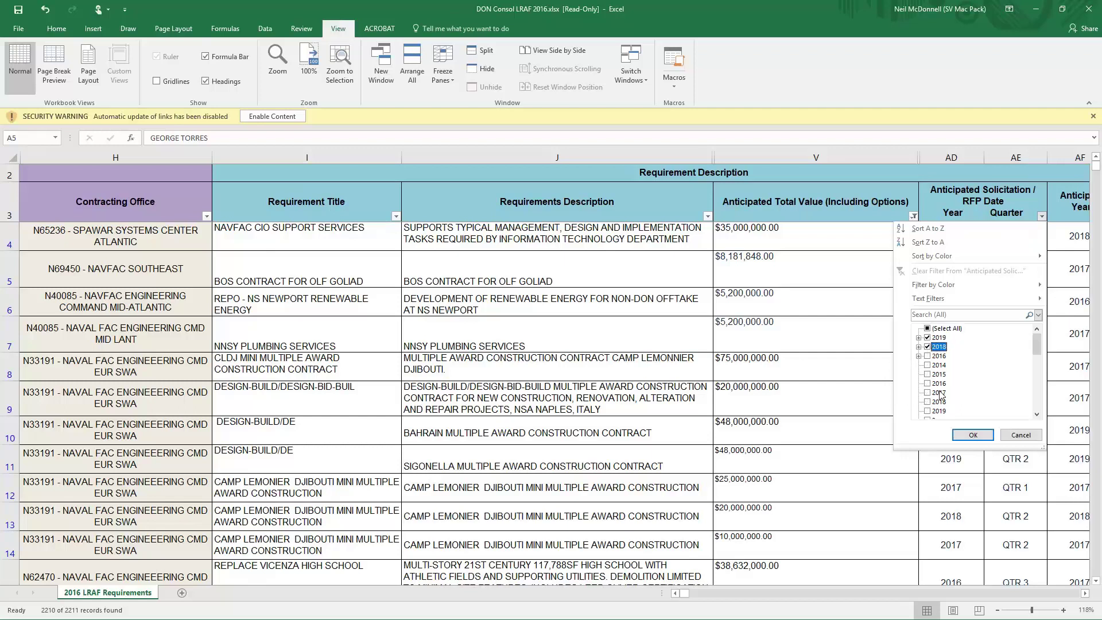
{"action": "left_click", "coordinate": [968, 439]}
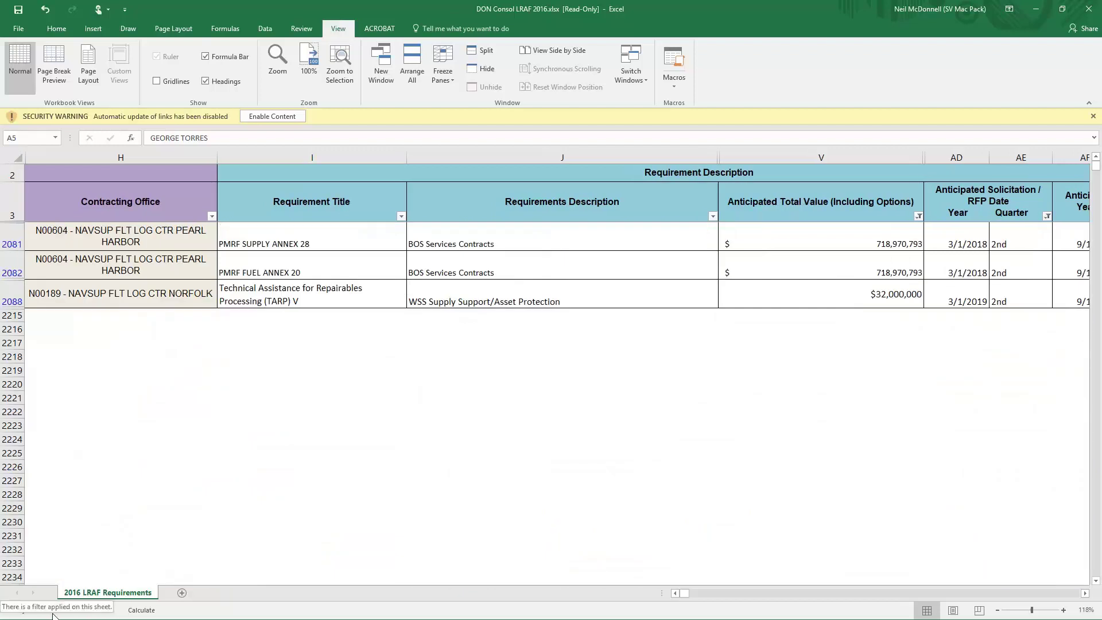
Refilter the Anticipated Solicitation / RFP Date column, clearing all entries and selecting the 2019 and 2018 date groups plus the plain 2018 and 2019 entries.
{"action": "left_click", "coordinate": [1047, 216]}
{"action": "left_click", "coordinate": [932, 338]}
{"action": "left_click", "coordinate": [932, 347]}
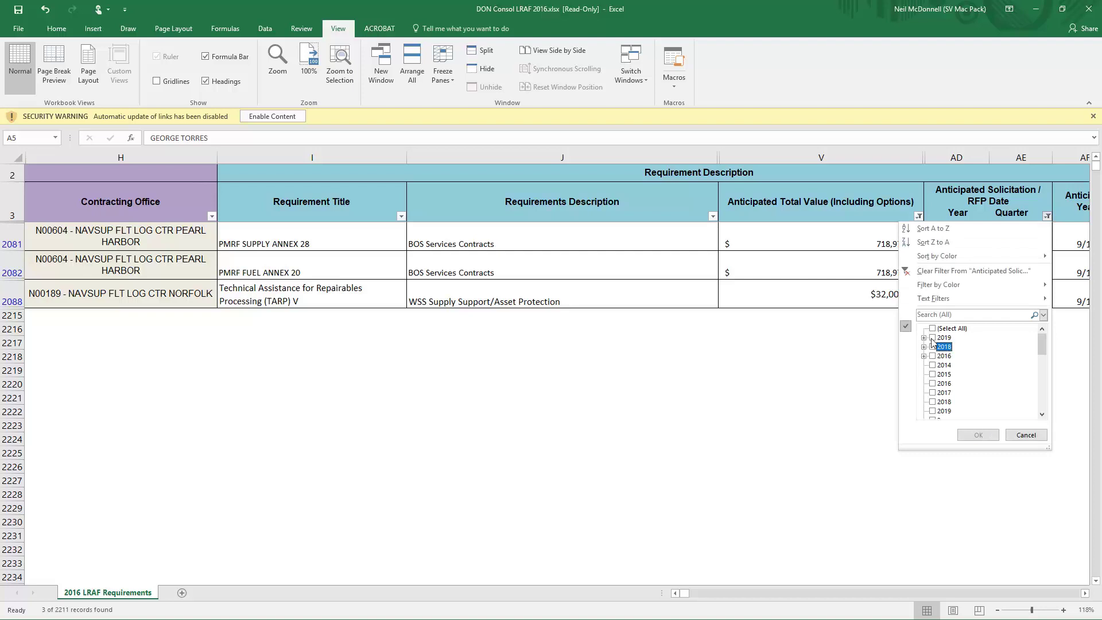
{"action": "left_click", "coordinate": [932, 328]}
{"action": "left_click", "coordinate": [933, 347]}
{"action": "left_click", "coordinate": [944, 338]}
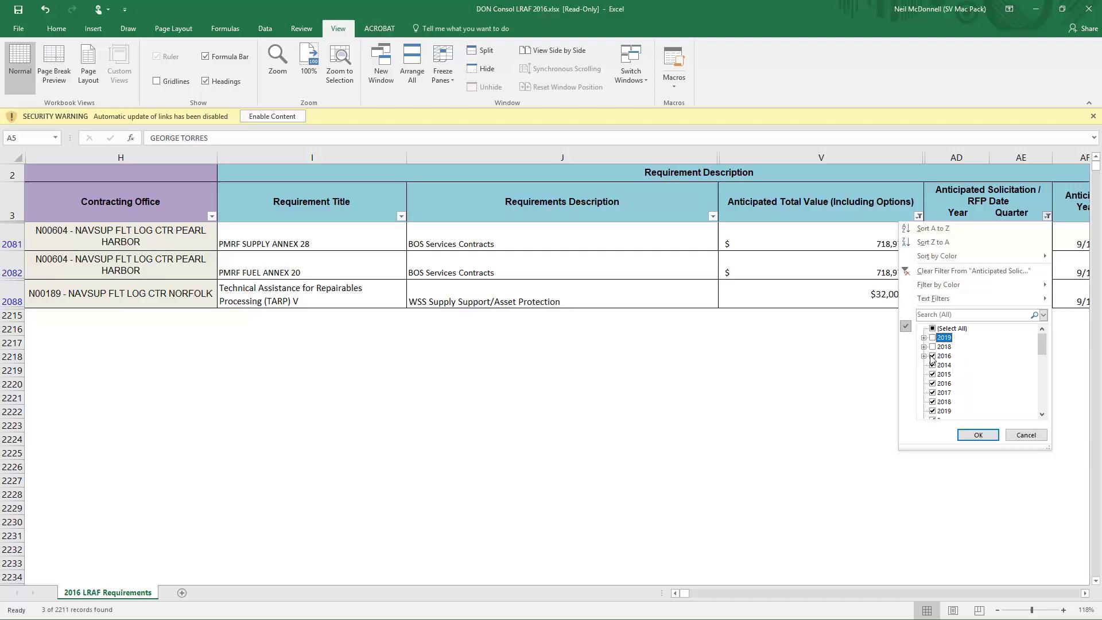
{"action": "left_click", "coordinate": [934, 328]}
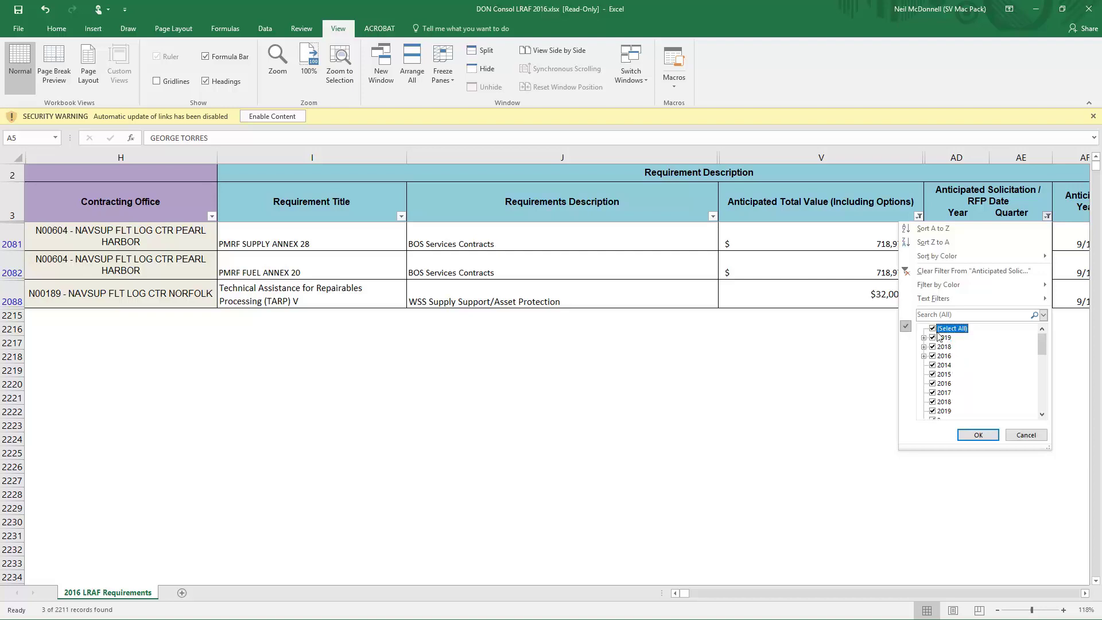
{"action": "left_click", "coordinate": [933, 328]}
{"action": "left_click", "coordinate": [933, 346]}
{"action": "left_click", "coordinate": [933, 337]}
{"action": "left_click", "coordinate": [933, 402]}
{"action": "left_click", "coordinate": [933, 411]}
Add the FY 2018, FY 2019 and FY2018 entries to the Anticipated Solicitation / RFP Date selection and apply the filter.
{"action": "left_click", "coordinate": [1042, 414]}
{"action": "left_click", "coordinate": [1043, 414]}
{"action": "left_click", "coordinate": [1042, 415]}
{"action": "left_click", "coordinate": [1042, 415]}
{"action": "left_click", "coordinate": [1042, 415]}
{"action": "left_click", "coordinate": [1042, 415]}
{"action": "left_click", "coordinate": [1042, 414]}
{"action": "left_click", "coordinate": [1042, 415]}
{"action": "left_click", "coordinate": [1042, 414]}
{"action": "left_click", "coordinate": [1042, 415]}
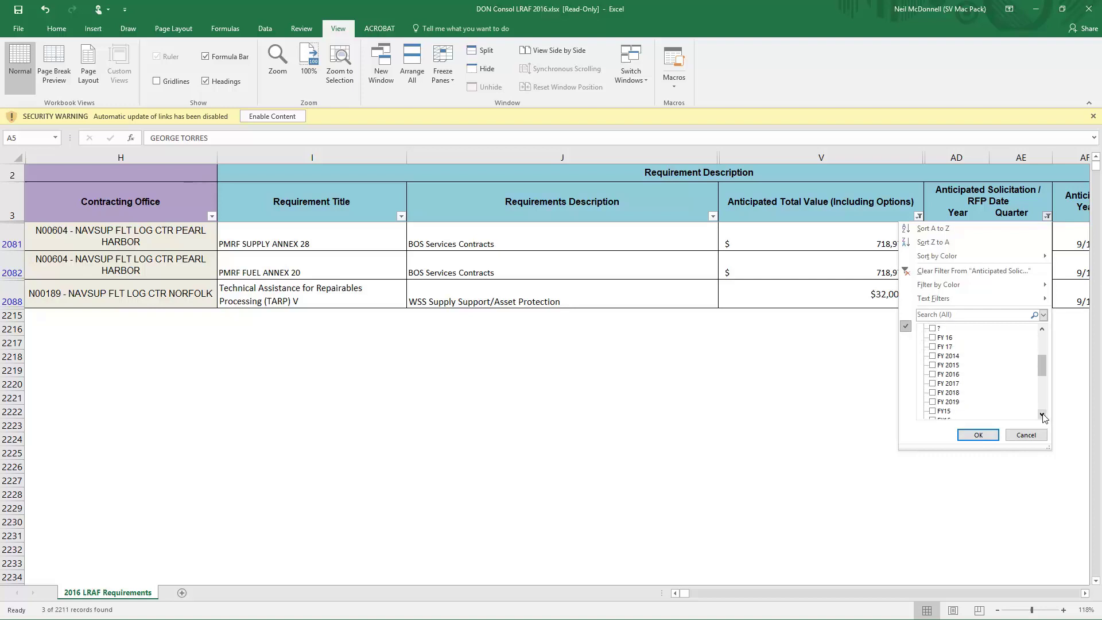
{"action": "left_click", "coordinate": [933, 402]}
{"action": "left_click", "coordinate": [933, 393]}
{"action": "left_click_drag", "start_coordinate": [1042, 367], "coordinate": [1043, 401]}
{"action": "left_click", "coordinate": [932, 365]}
{"action": "left_click", "coordinate": [933, 375]}
{"action": "left_click", "coordinate": [933, 356]}
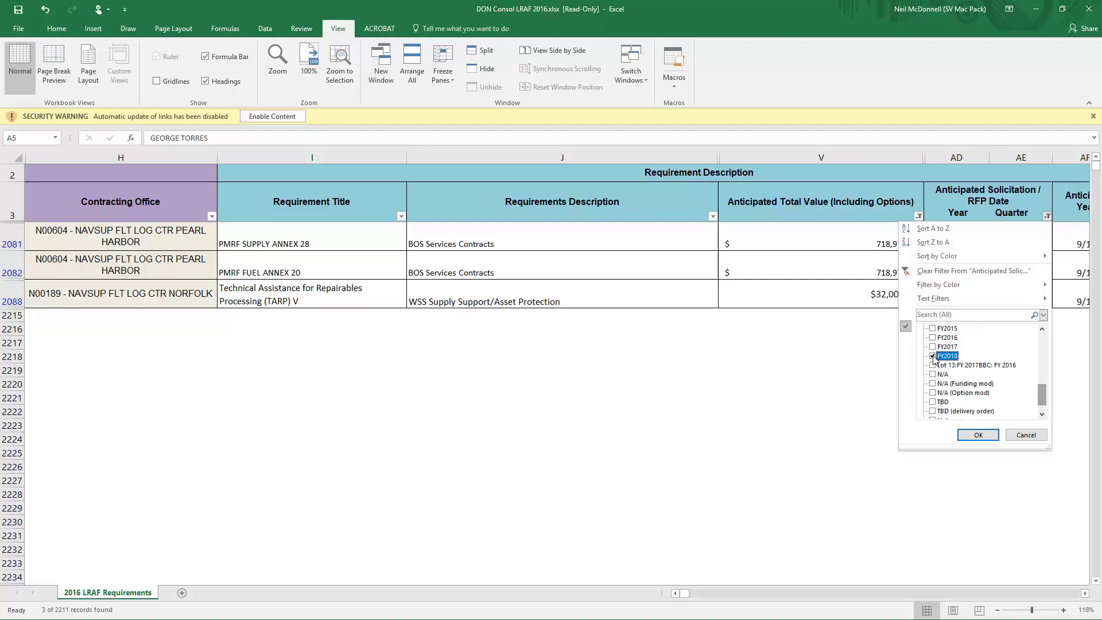
{"action": "left_click", "coordinate": [978, 435]}
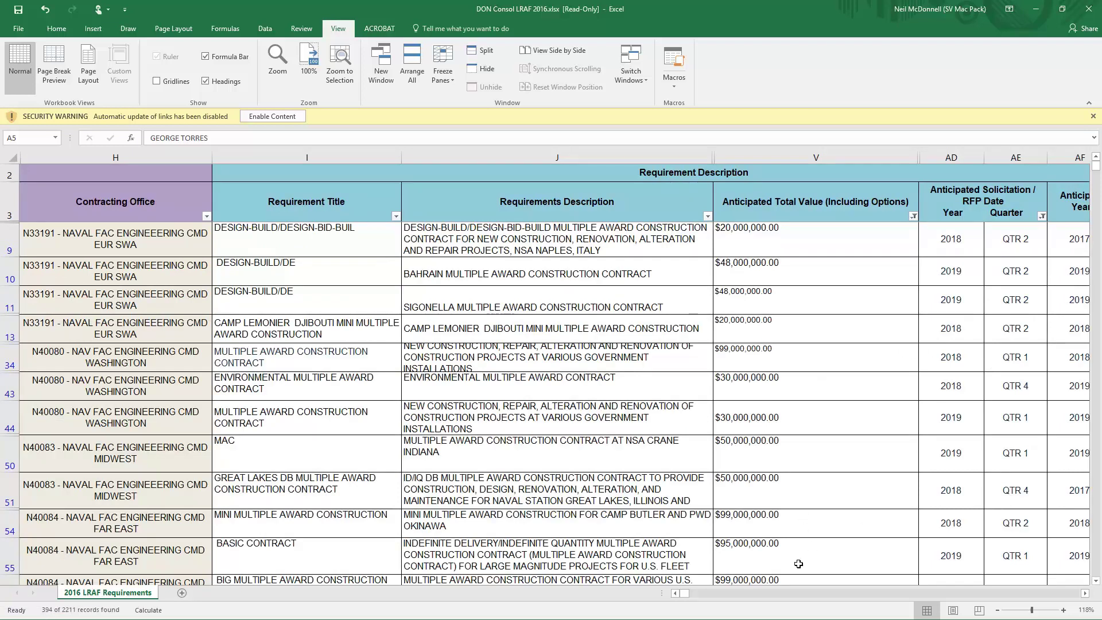
Review the Point of Contact and Other Acquisition Information columns of the filtered forecast, and return to the Requirement Owner columns.
{"action": "left_click", "coordinate": [769, 595]}
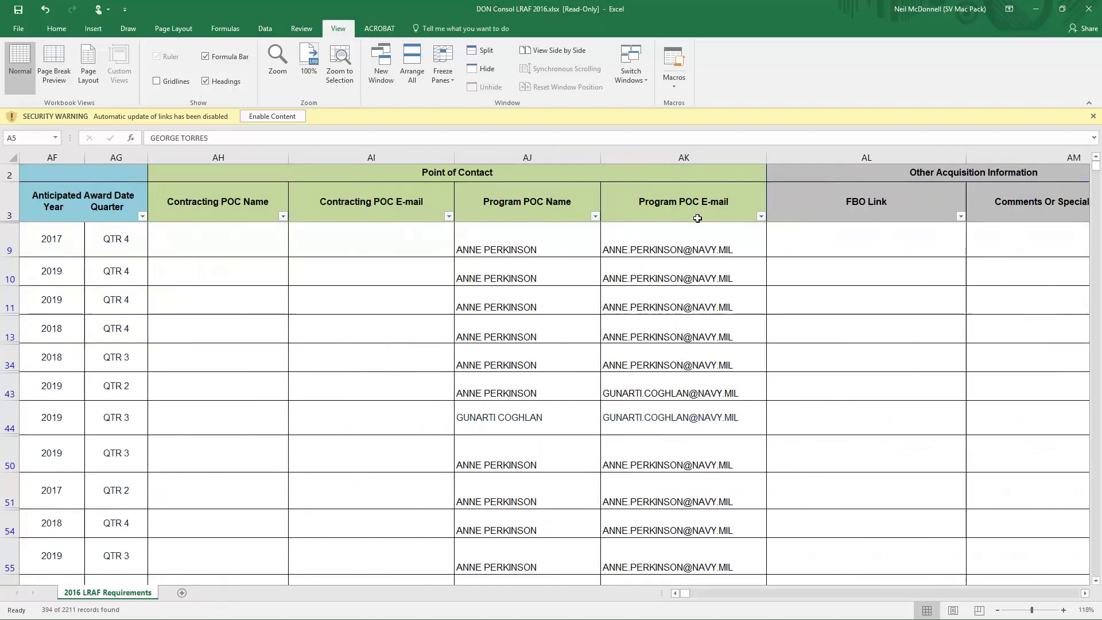
{"action": "left_click", "coordinate": [862, 595]}
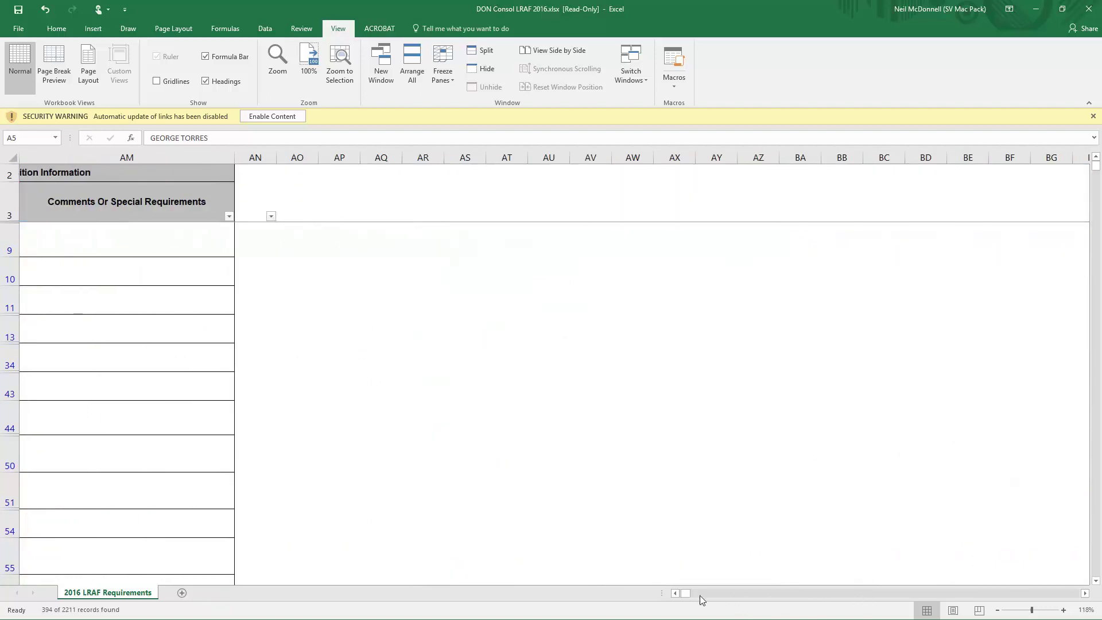
{"action": "left_click_drag", "start_coordinate": [675, 596], "coordinate": [678, 595]}
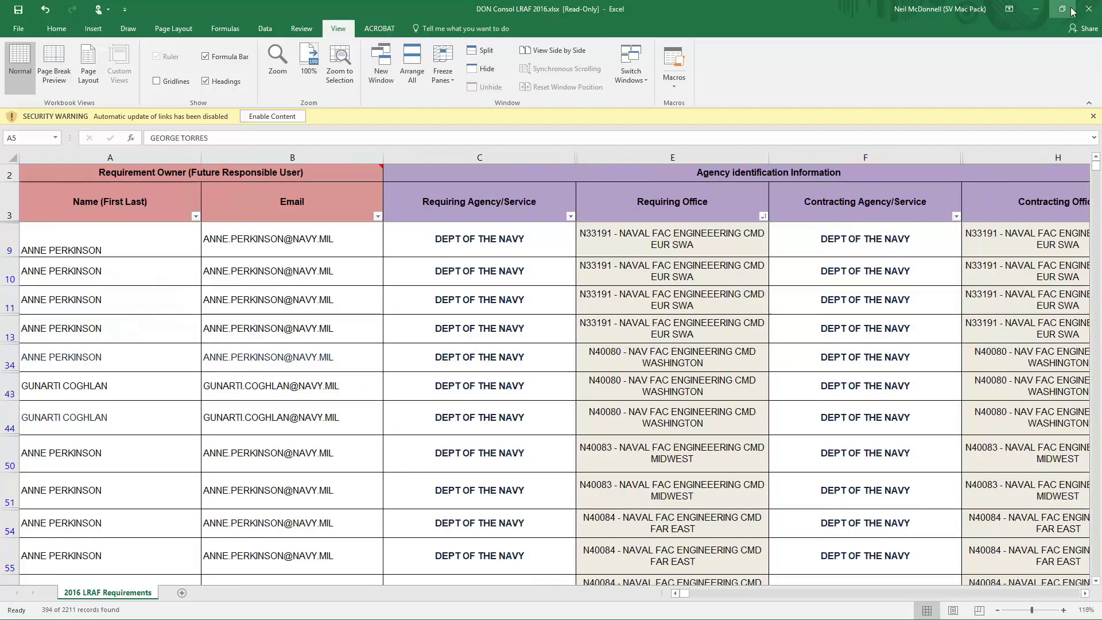
Close the forecast workbook without saving it, and bring up the Agency Showcase.pptx presentation in Internet Explorer.
{"action": "left_click", "coordinate": [1089, 9]}
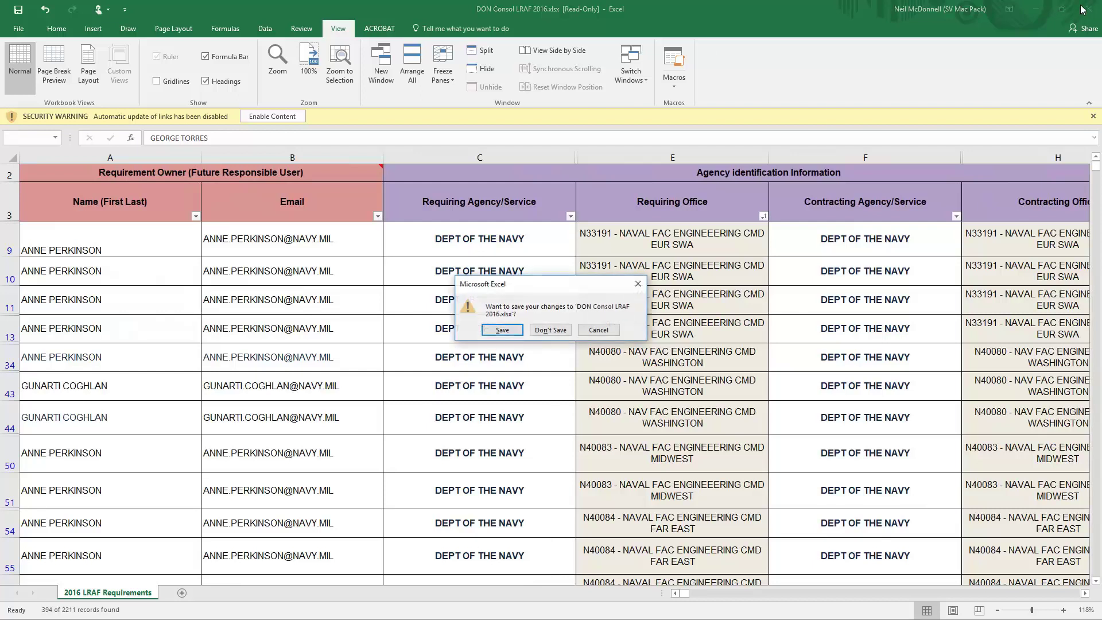
{"action": "left_click", "coordinate": [550, 330]}
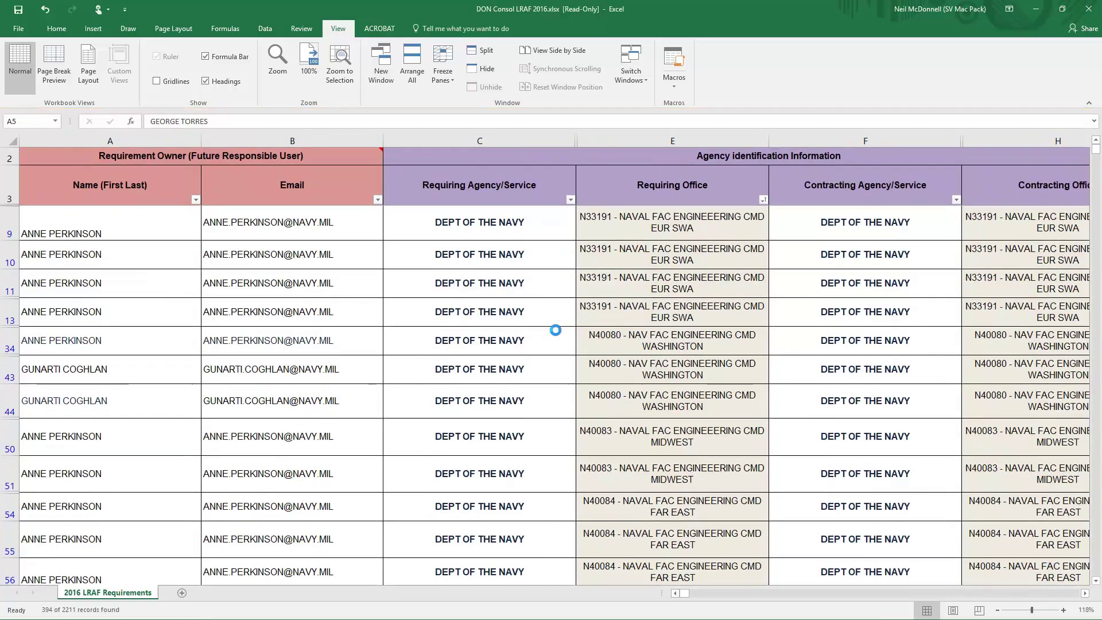
{"action": "key", "text": "alt+Tab"}
{"action": "scroll", "coordinate": [381, 143], "scroll_direction": "up", "scroll_amount": 3}
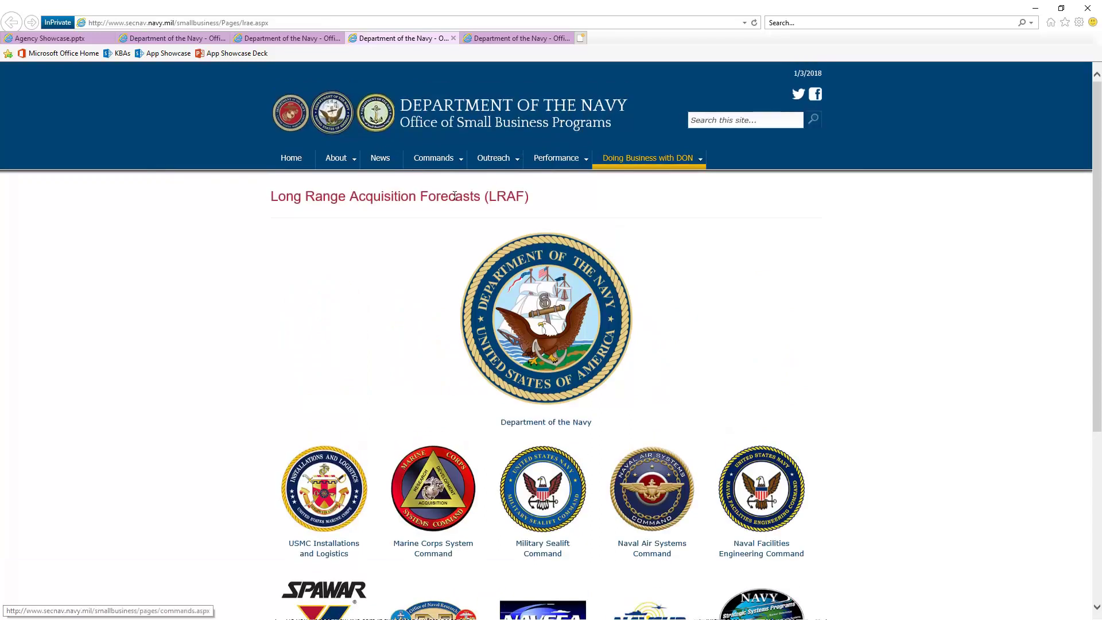
{"action": "left_click", "coordinate": [58, 39]}
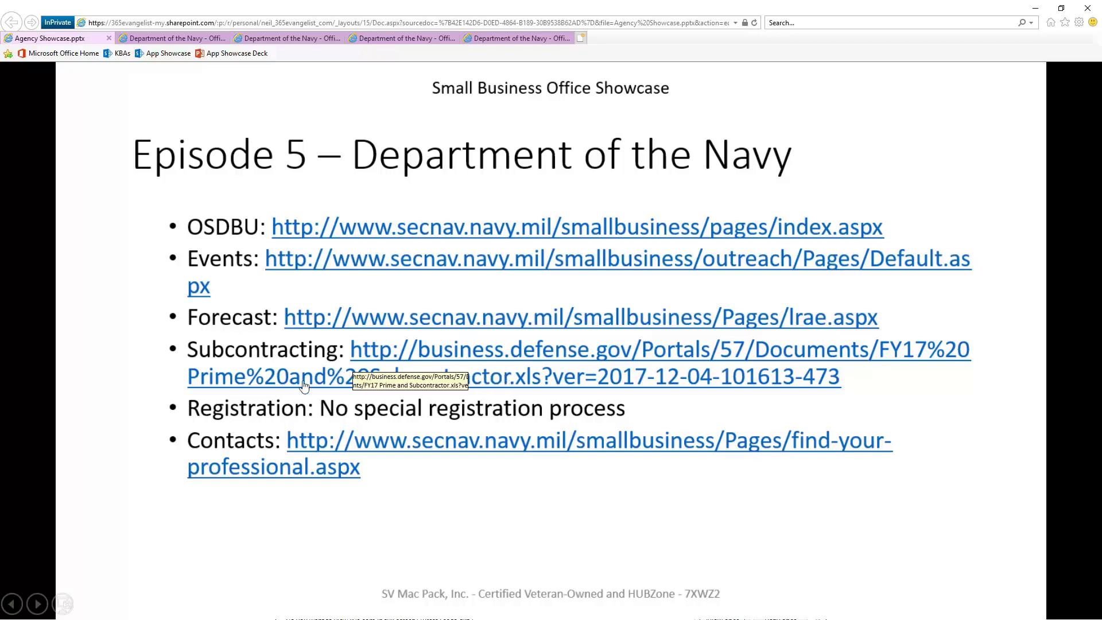
Switch to FY17 Prime and Subcontractor.xls in Excel and examine the vendor names, ultimate completion dates and prime contact columns.
{"action": "key", "text": "alt+Tab"}
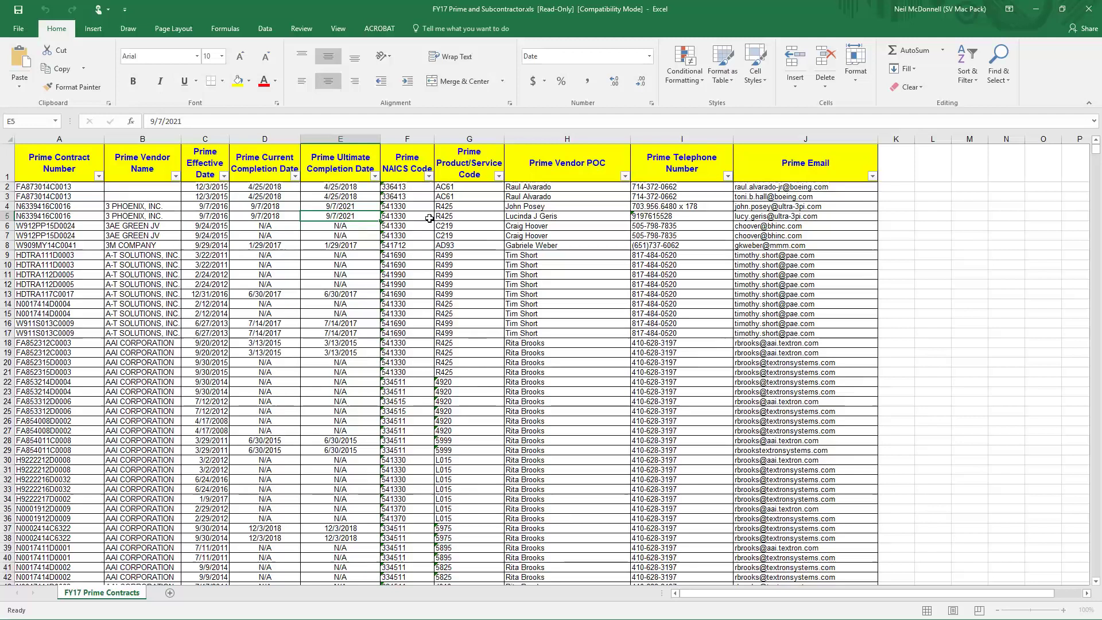
{"action": "left_click_drag", "start_coordinate": [565, 204], "coordinate": [569, 255]}
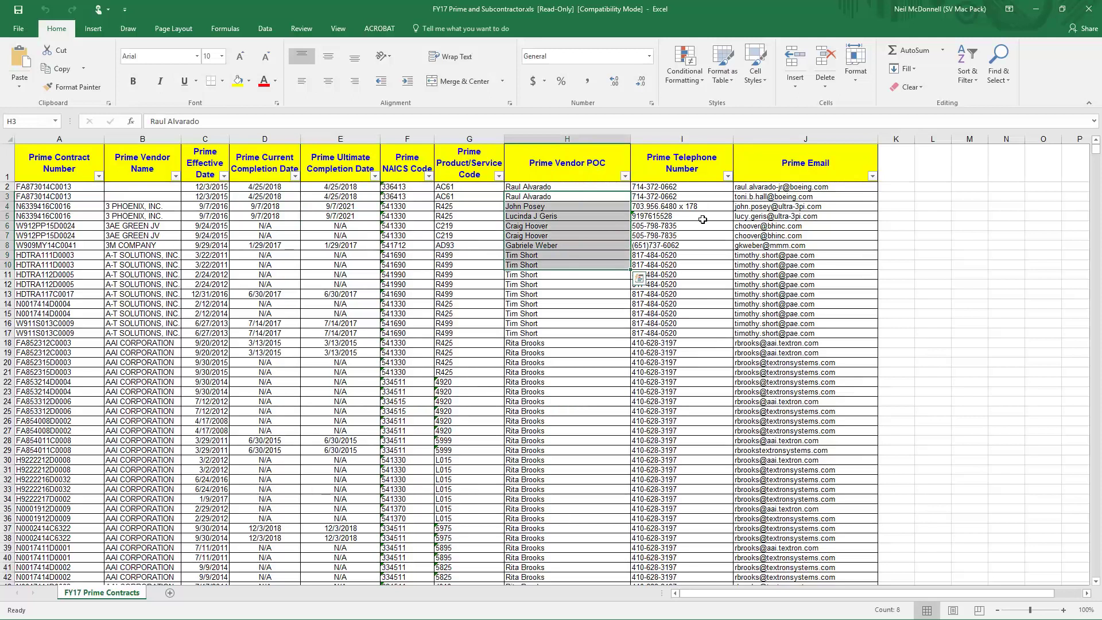
{"action": "left_click_drag", "start_coordinate": [682, 216], "coordinate": [682, 255]}
{"action": "left_click_drag", "start_coordinate": [811, 217], "coordinate": [809, 255]}
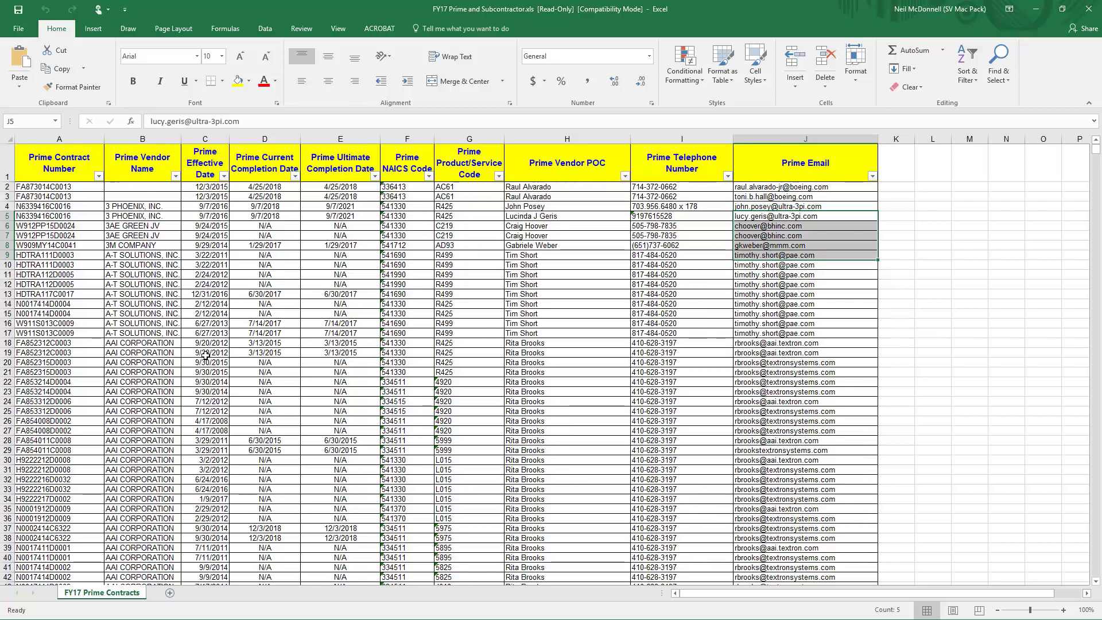
{"action": "left_click_drag", "start_coordinate": [144, 265], "coordinate": [143, 352]}
{"action": "left_click_drag", "start_coordinate": [325, 286], "coordinate": [332, 326]}
{"action": "scroll", "coordinate": [410, 270], "scroll_direction": "down", "scroll_amount": 4}
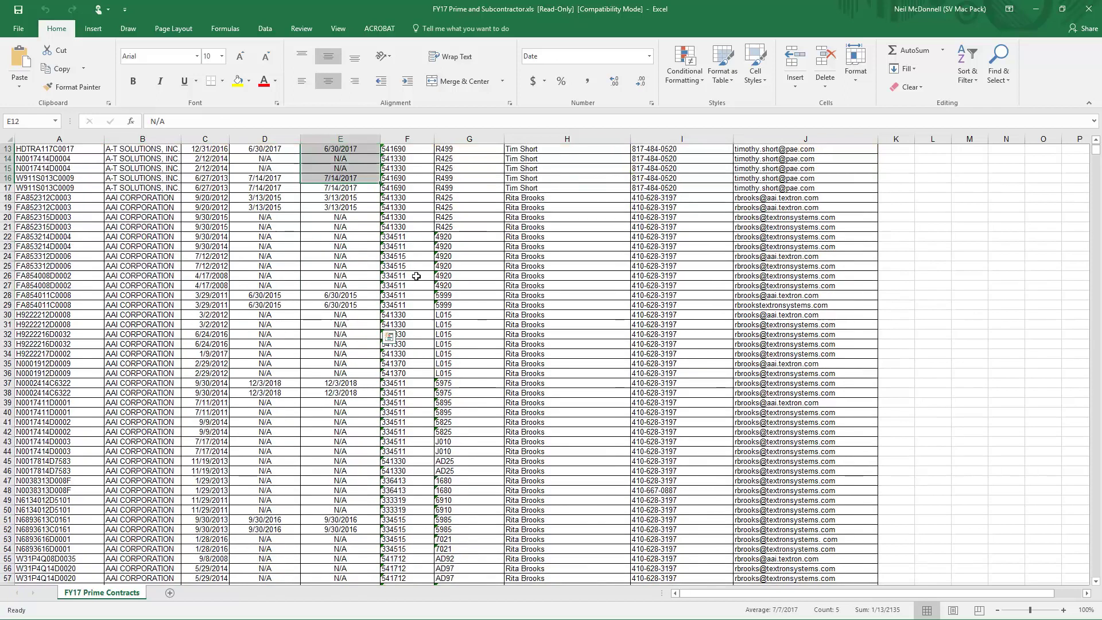
{"action": "scroll", "coordinate": [416, 276], "scroll_direction": "up", "scroll_amount": 4}
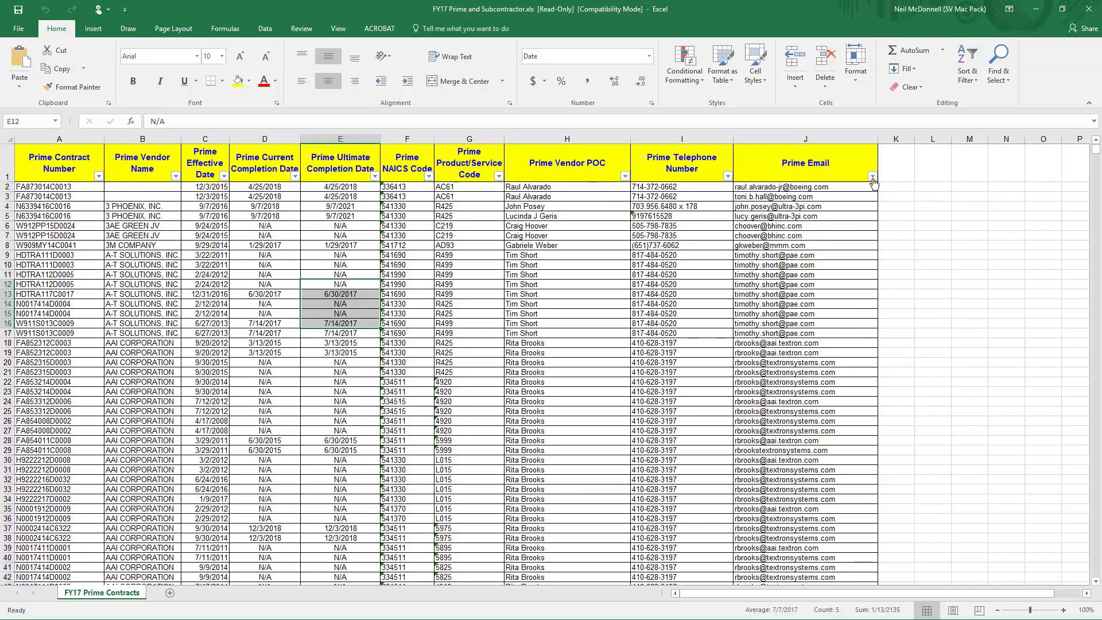
Look through the filter values of the Prime Email column down to the blanks, and dismiss the filter without applying it.
{"action": "left_click", "coordinate": [873, 177]}
{"action": "left_click", "coordinate": [852, 394]}
{"action": "left_click", "coordinate": [265, 28]}
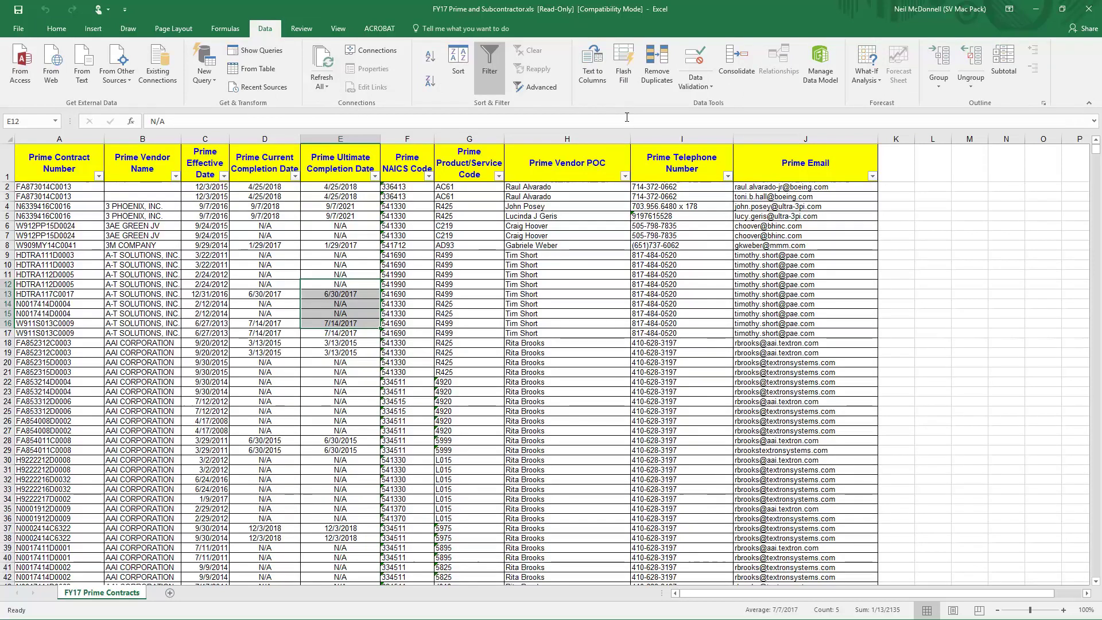
{"action": "left_click", "coordinate": [806, 225]}
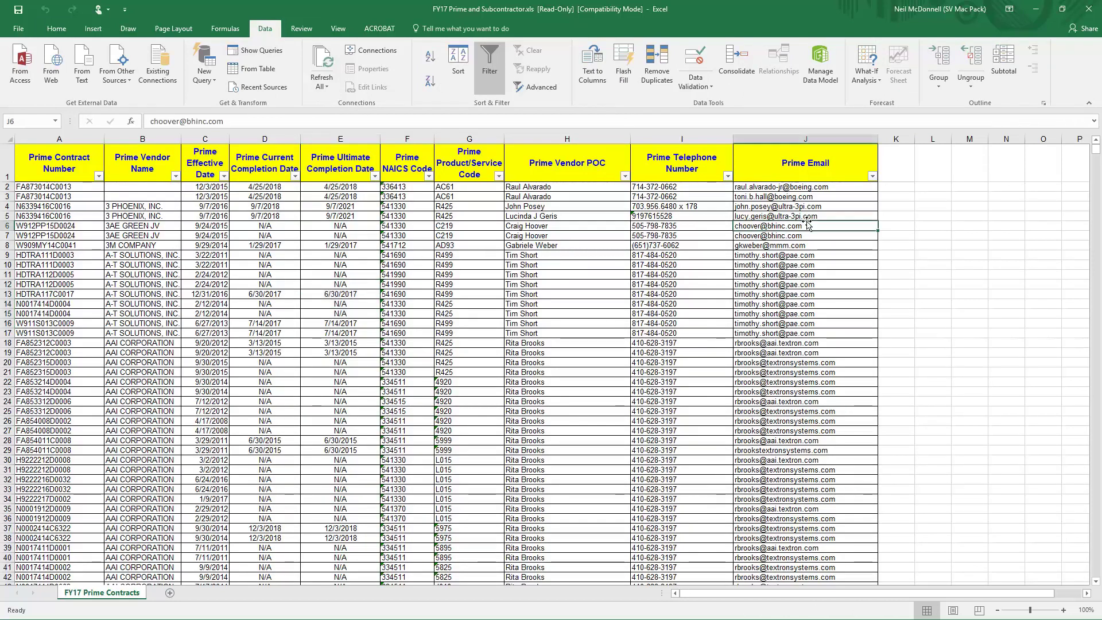
{"action": "left_click", "coordinate": [871, 176]}
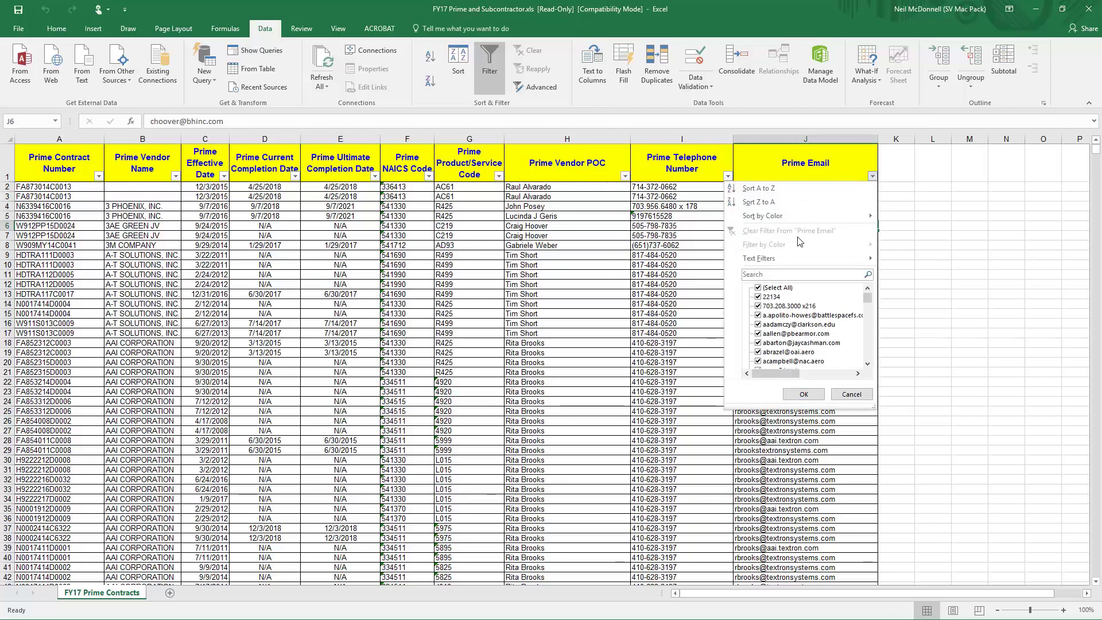
{"action": "mouse_move", "coordinate": [836, 263]}
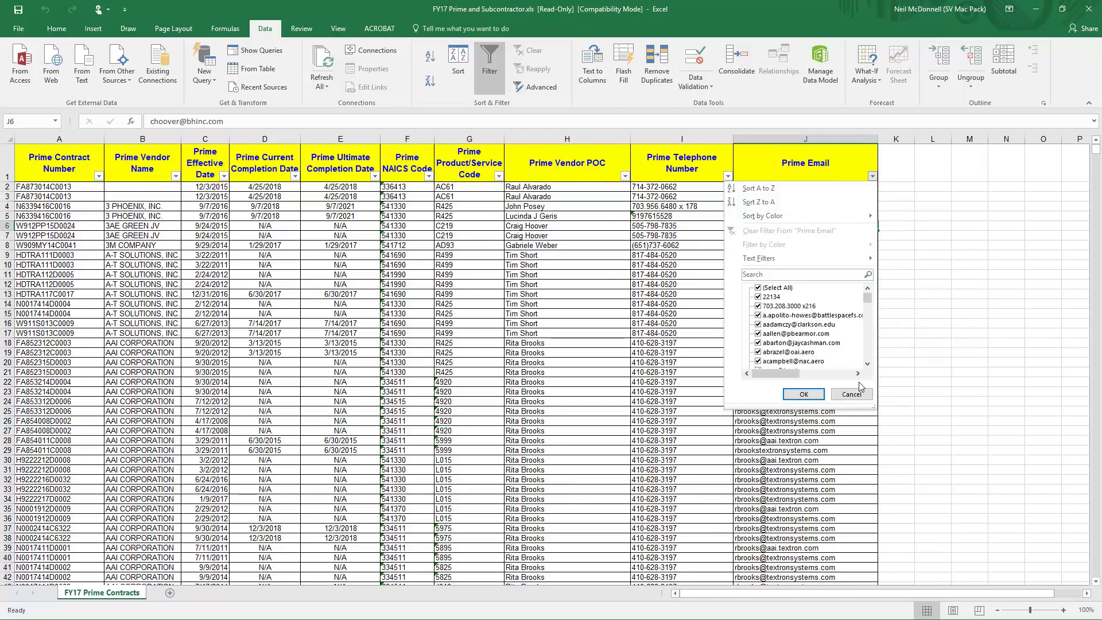
{"action": "left_click_drag", "start_coordinate": [868, 299], "coordinate": [864, 370]}
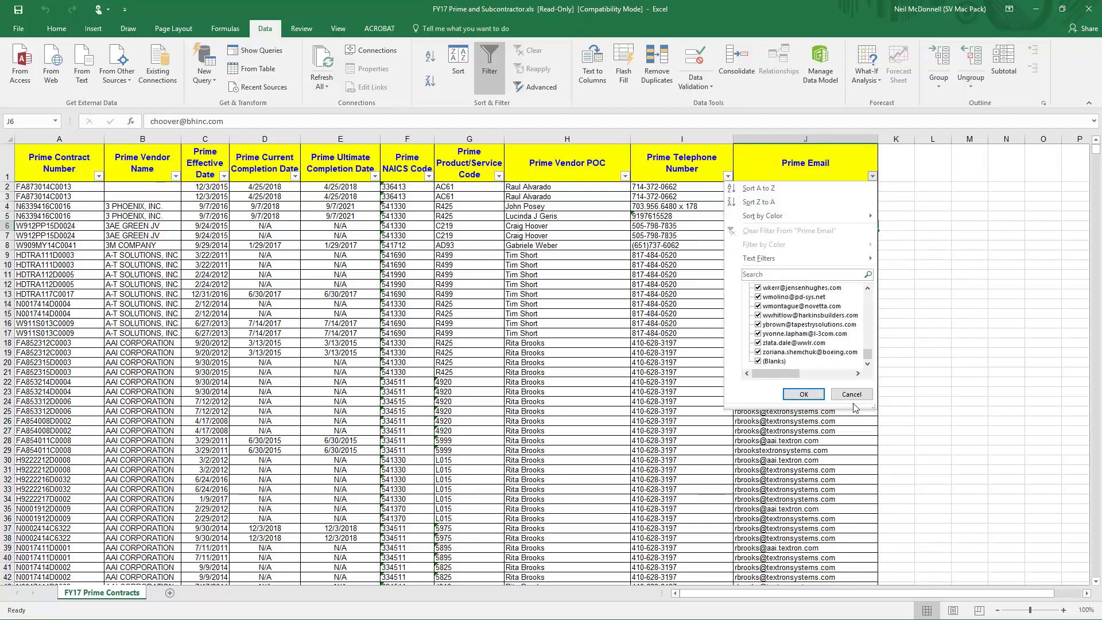
{"action": "left_click_drag", "start_coordinate": [867, 355], "coordinate": [866, 349]}
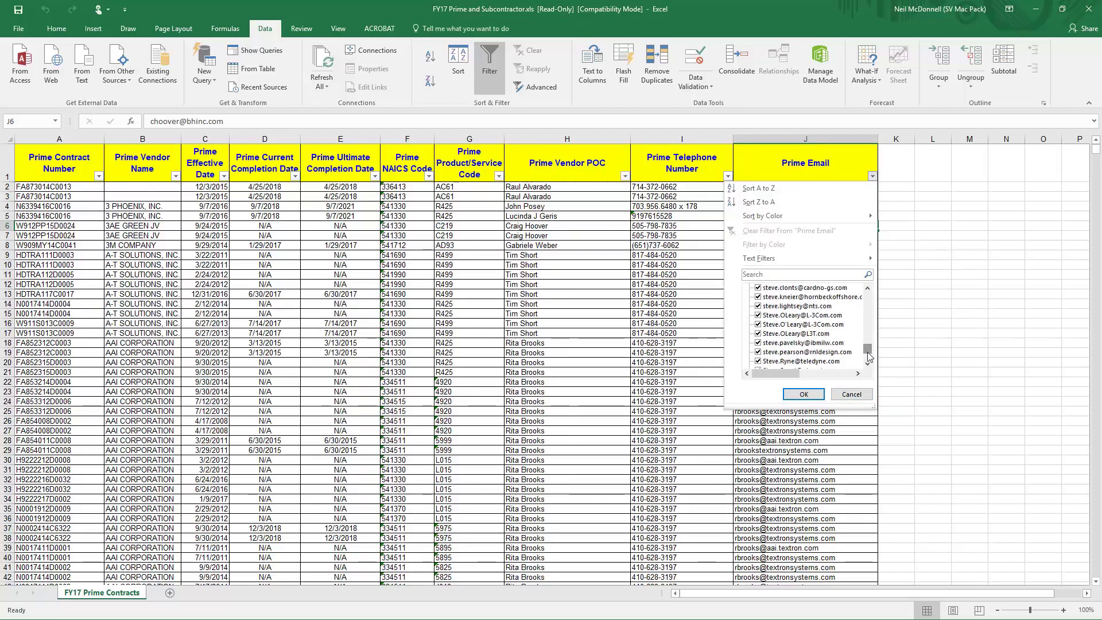
{"action": "left_click", "coordinate": [846, 396]}
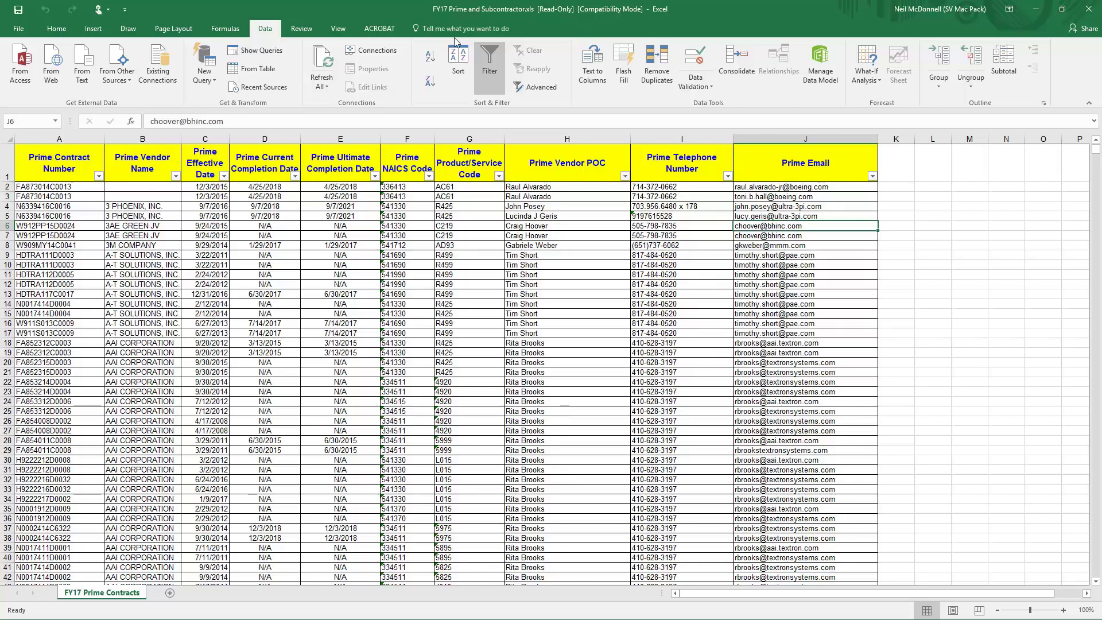
Return to Internet Explorer, open the Find Your Small Business Professional page, and look over its state map and command links.
{"action": "left_click", "coordinate": [1036, 9]}
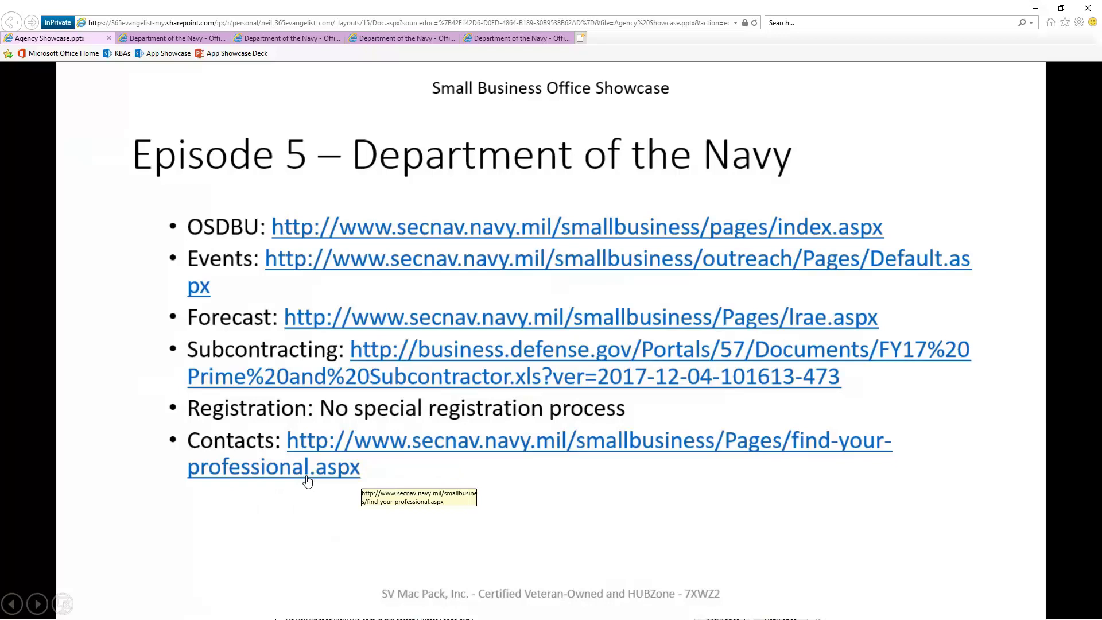
{"action": "left_click", "coordinate": [519, 39]}
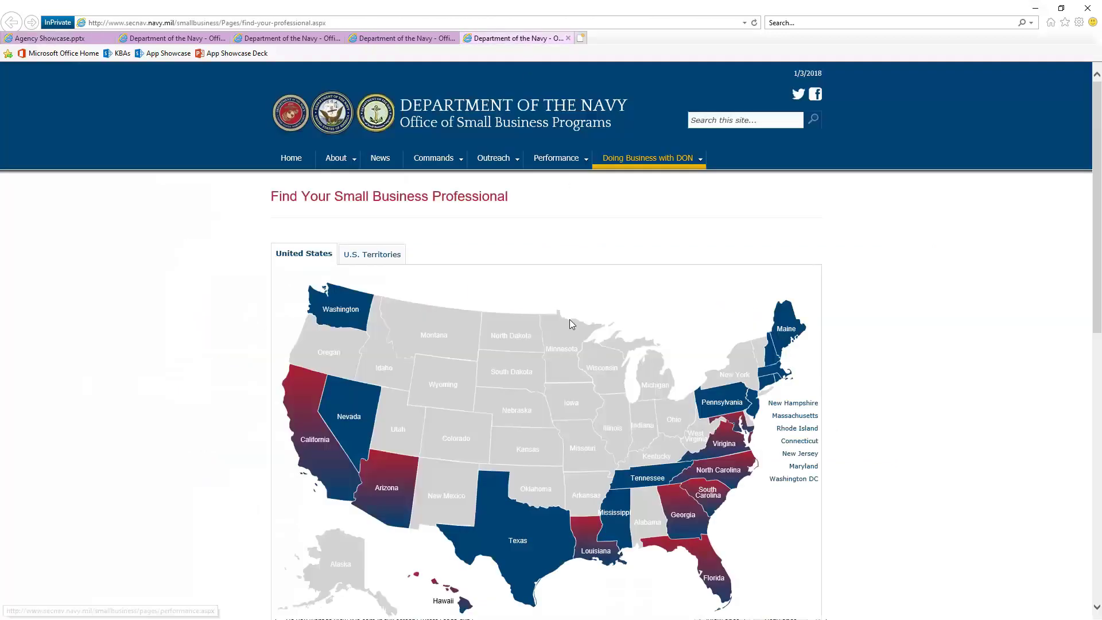
{"action": "scroll", "coordinate": [999, 287], "scroll_direction": "down", "scroll_amount": 3}
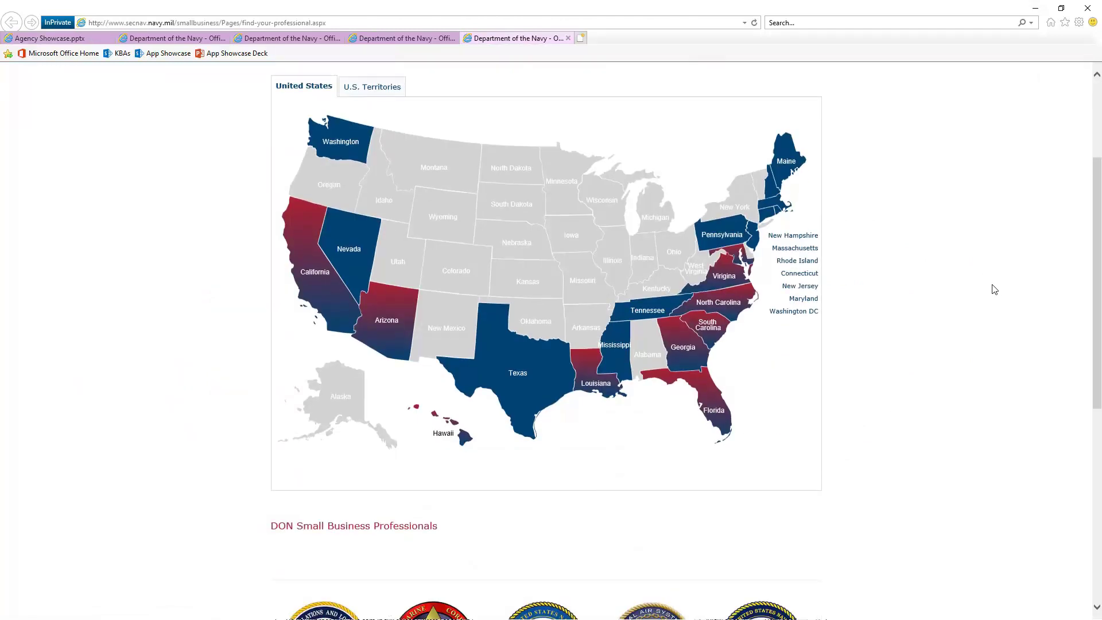
{"action": "scroll", "coordinate": [963, 282], "scroll_direction": "down", "scroll_amount": 7}
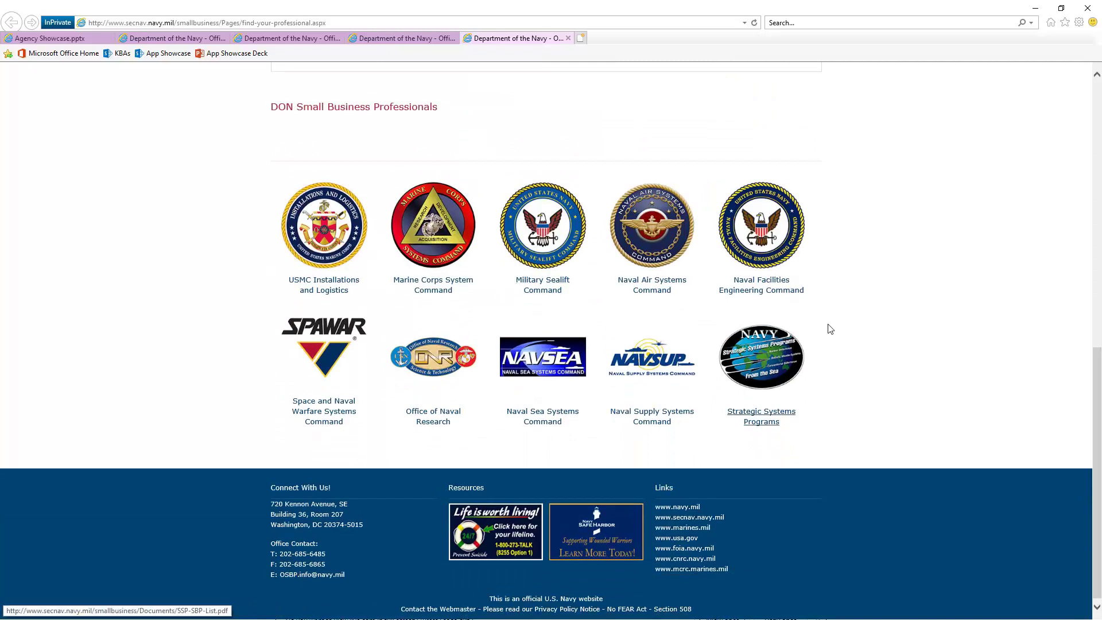
{"action": "scroll", "coordinate": [947, 241], "scroll_direction": "up", "scroll_amount": 6}
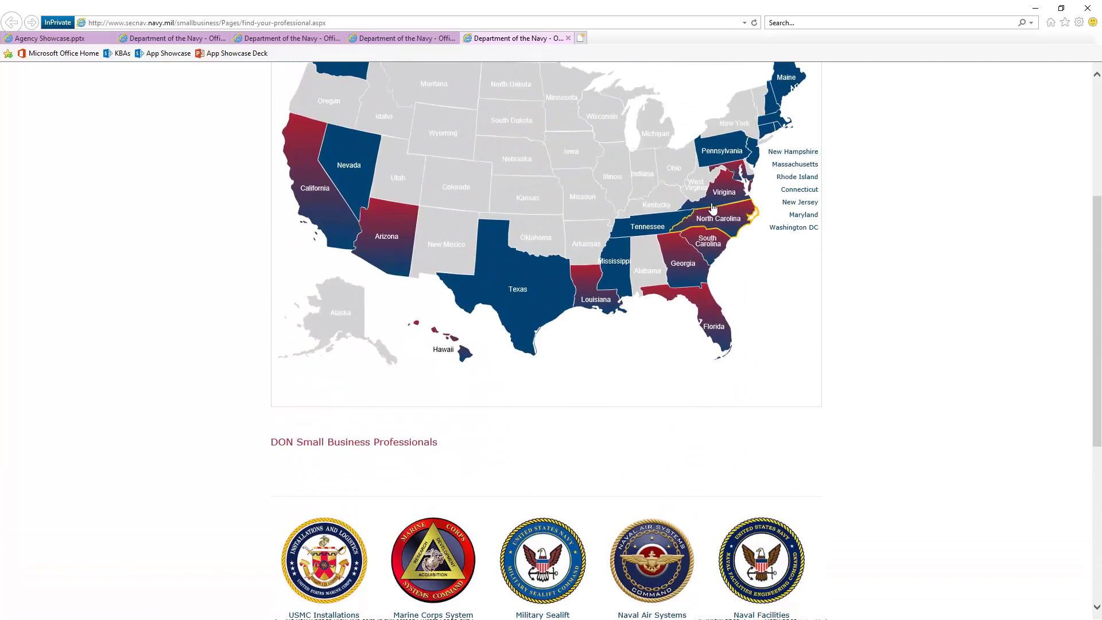
Show the small business professionals for Virginia and look through the listed commands, organizations, cities and points of contact.
{"action": "left_click", "coordinate": [725, 191]}
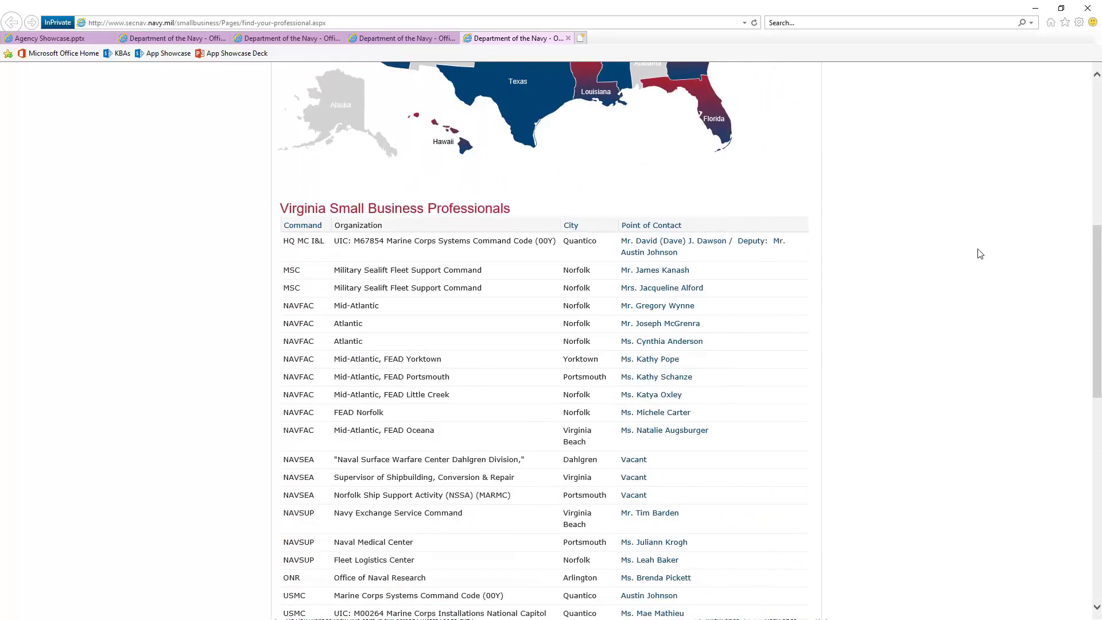
{"action": "scroll", "coordinate": [976, 262], "scroll_direction": "down", "scroll_amount": 4}
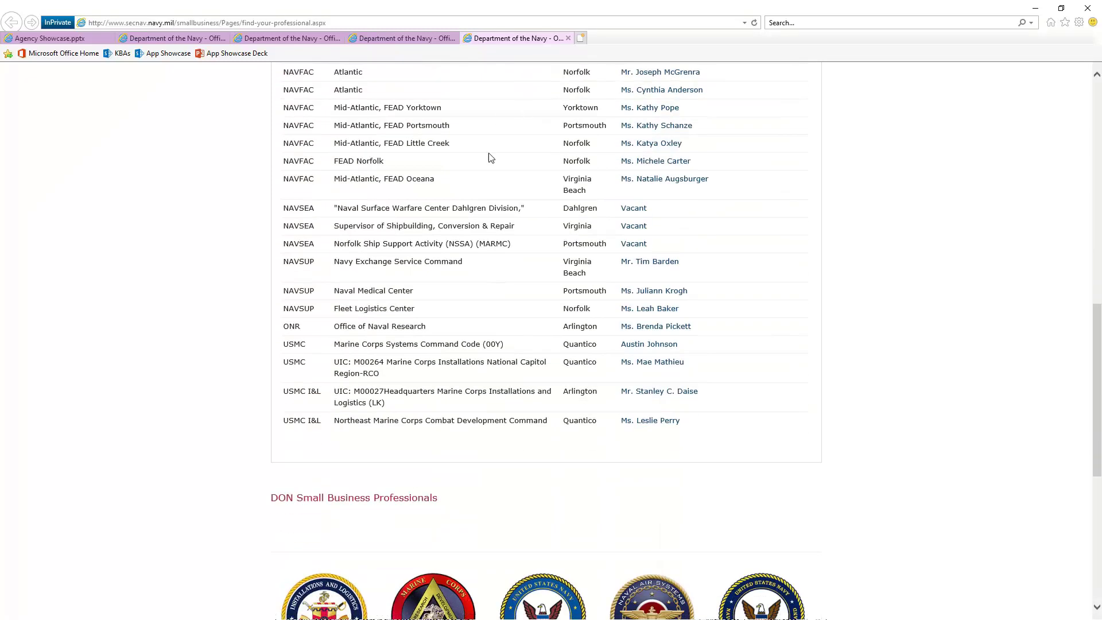
{"action": "scroll", "coordinate": [473, 316], "scroll_direction": "up", "scroll_amount": 2}
{"action": "scroll", "coordinate": [474, 316], "scroll_direction": "up", "scroll_amount": 2}
{"action": "scroll", "coordinate": [436, 433], "scroll_direction": "down", "scroll_amount": 1}
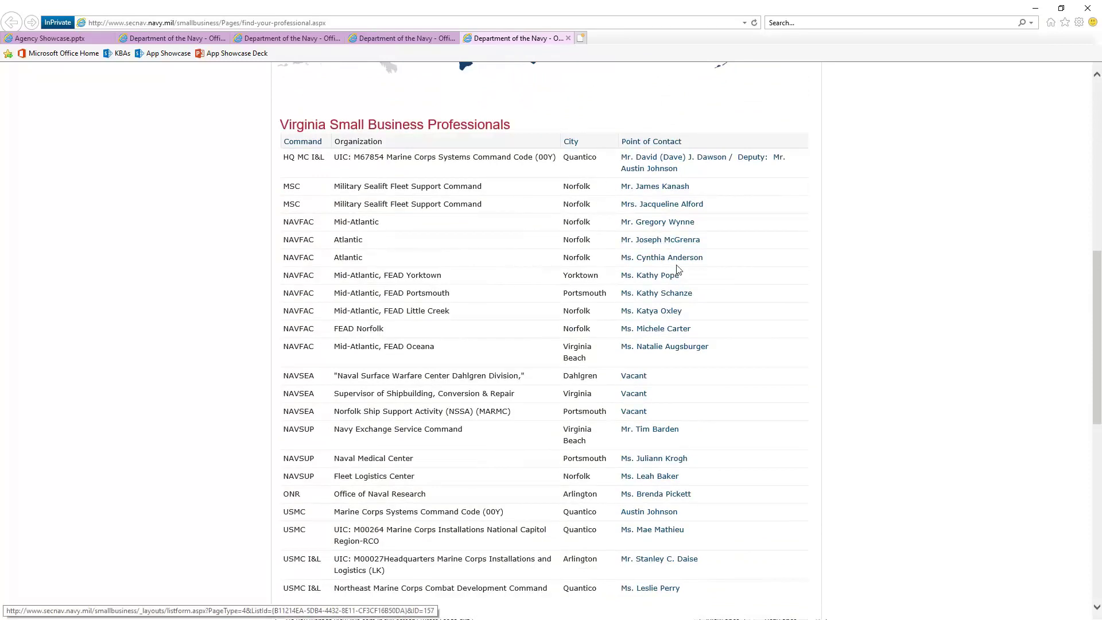
View the details of the second Military Sealift Fleet Support Command contact in Norfolk, close them, and return to the Agency Showcase presentation.
{"action": "left_click", "coordinate": [703, 204]}
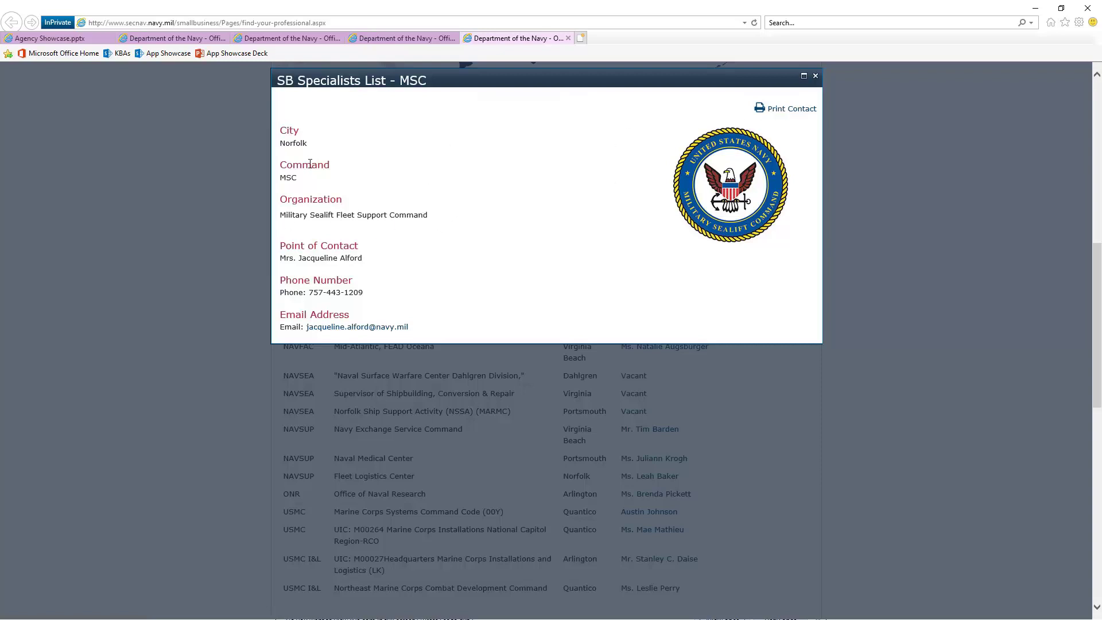
{"action": "left_click", "coordinate": [815, 76]}
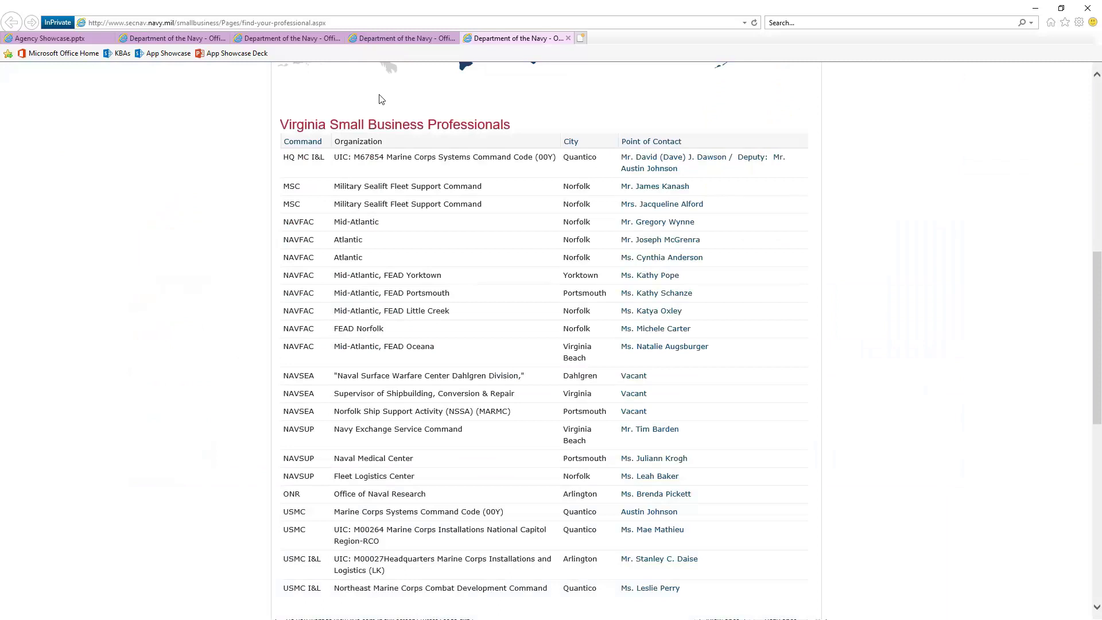
{"action": "scroll", "coordinate": [994, 267], "scroll_direction": "up", "scroll_amount": 10}
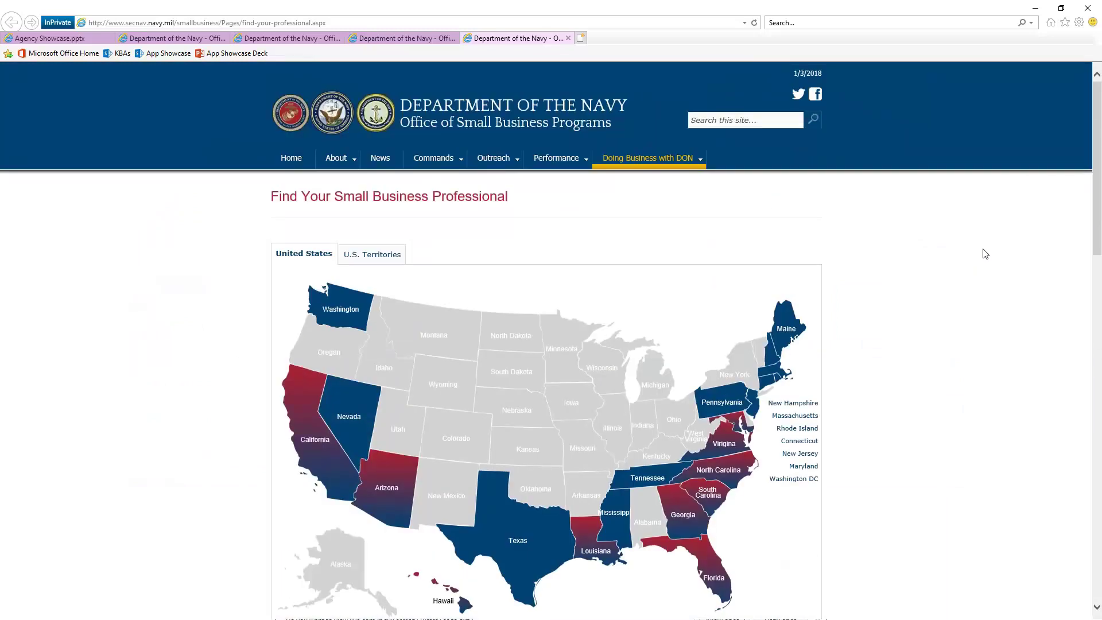
{"action": "left_click", "coordinate": [55, 37]}
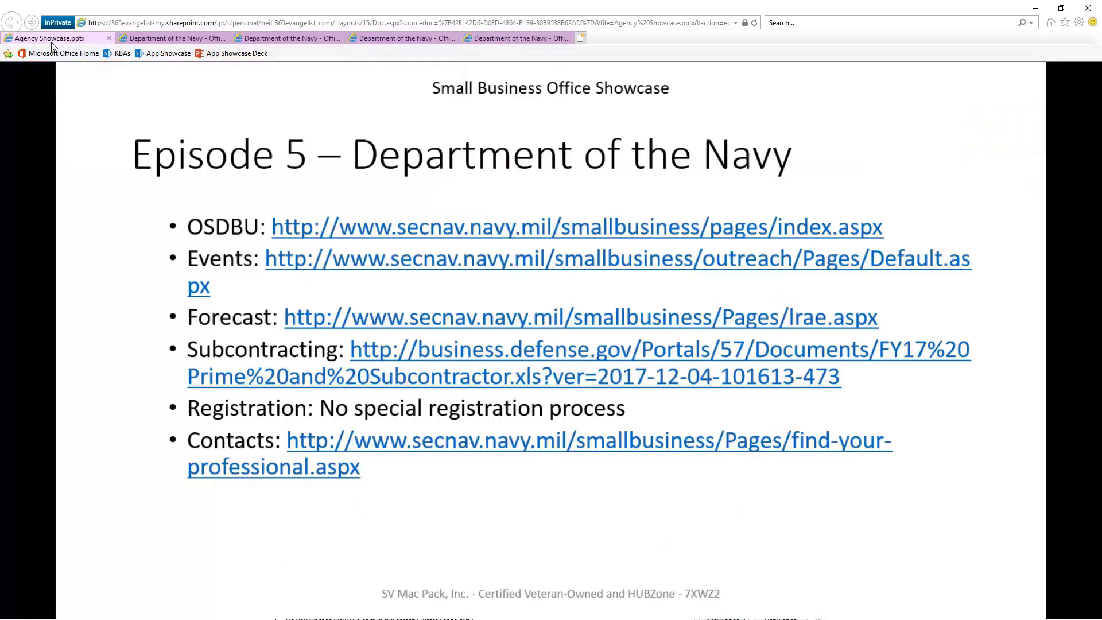